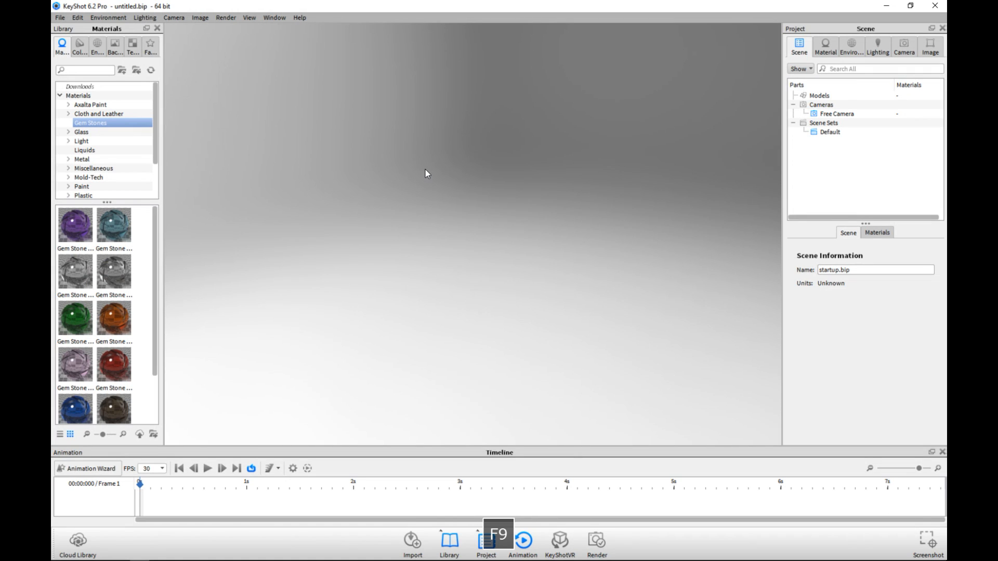
Step: Import the Microphone OBJ file from the Desktop with the default import settings
{"action": "left_click", "coordinate": [60, 17]}
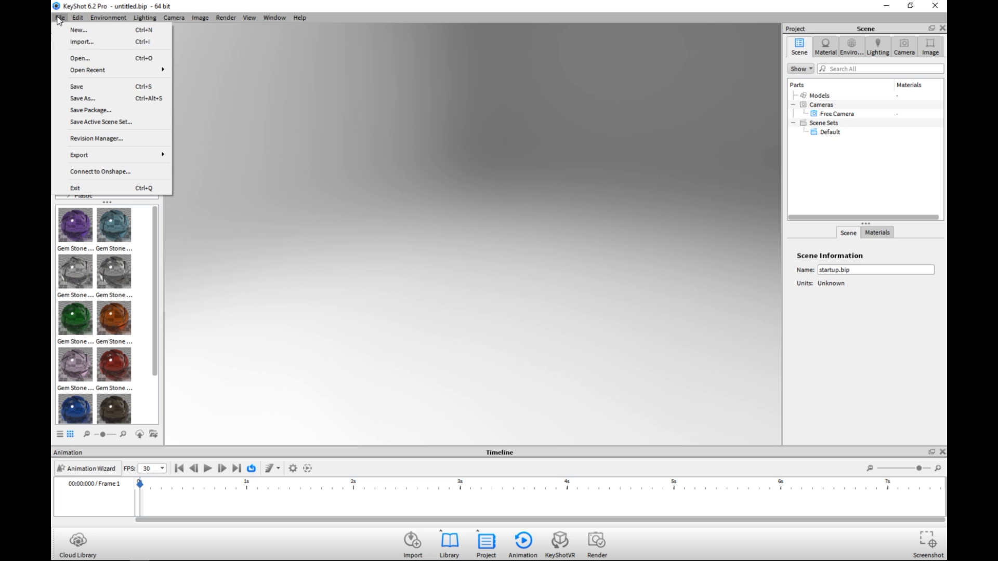
{"action": "mouse_move", "coordinate": [114, 156]}
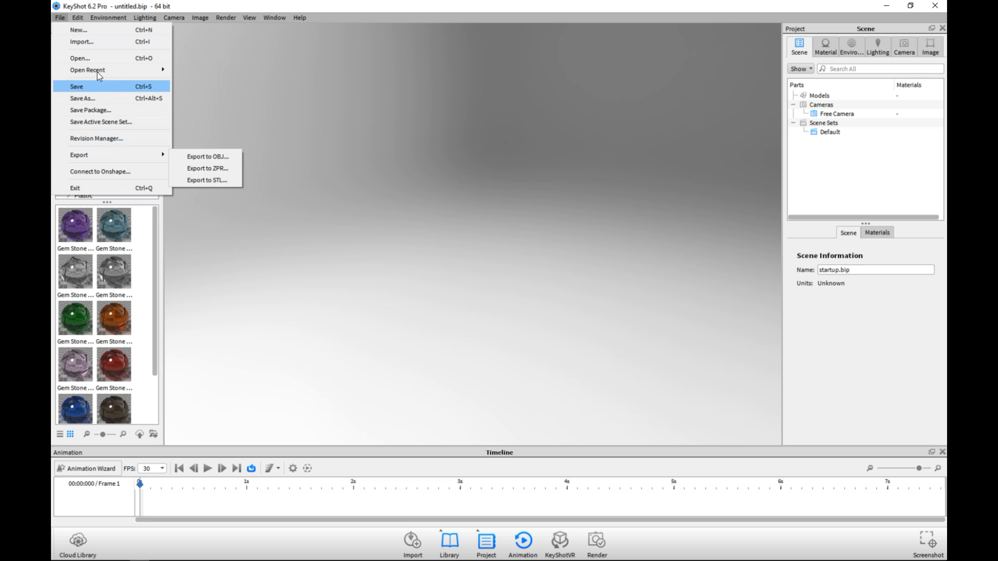
{"action": "left_click", "coordinate": [99, 43]}
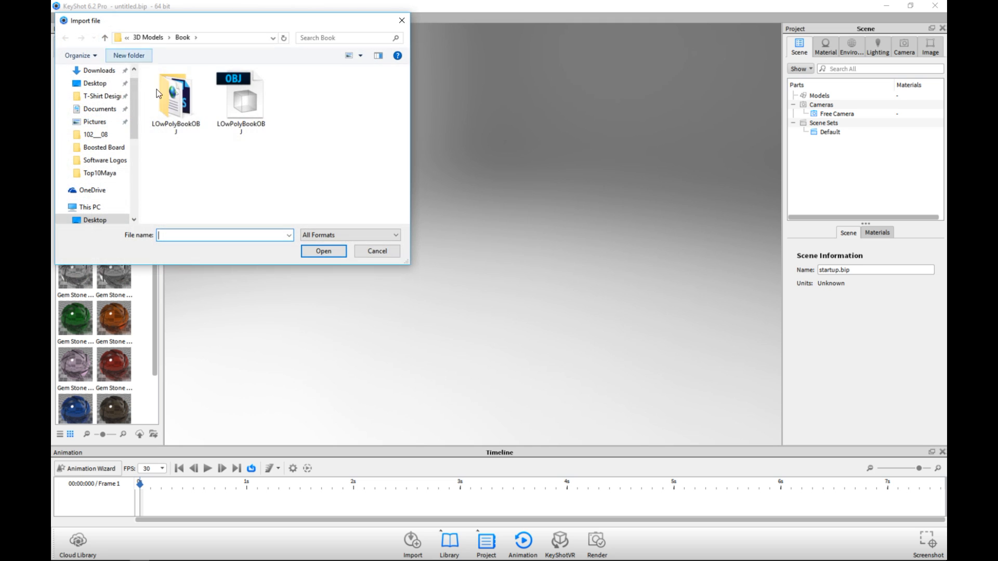
{"action": "left_click", "coordinate": [108, 89]}
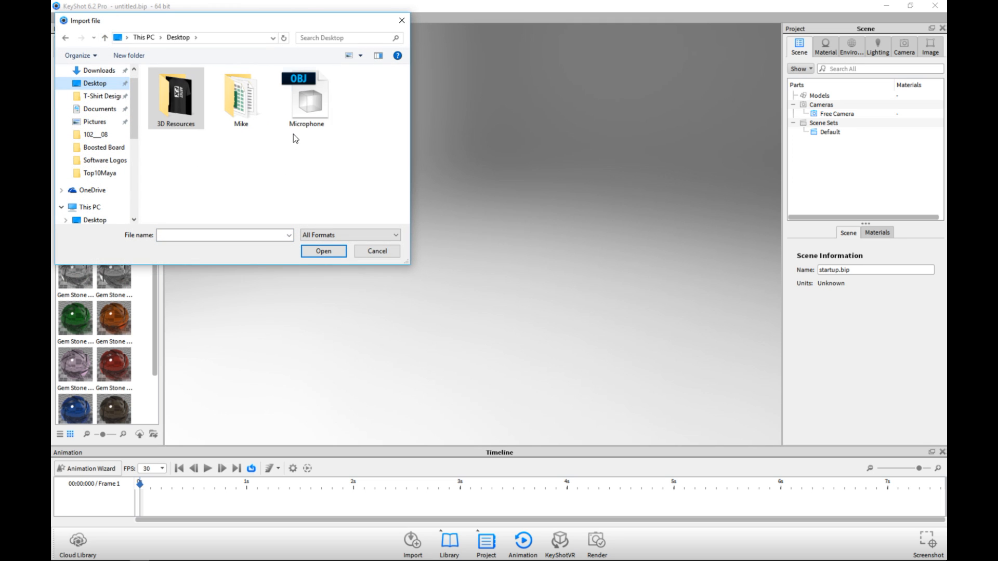
{"action": "left_click", "coordinate": [300, 117]}
{"action": "left_click", "coordinate": [325, 252]}
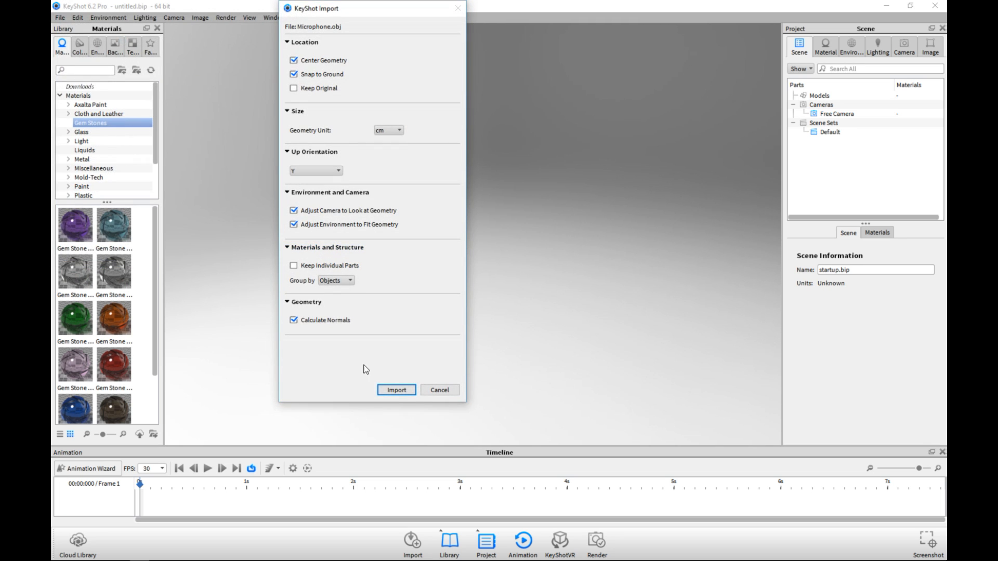
{"action": "left_click", "coordinate": [395, 391]}
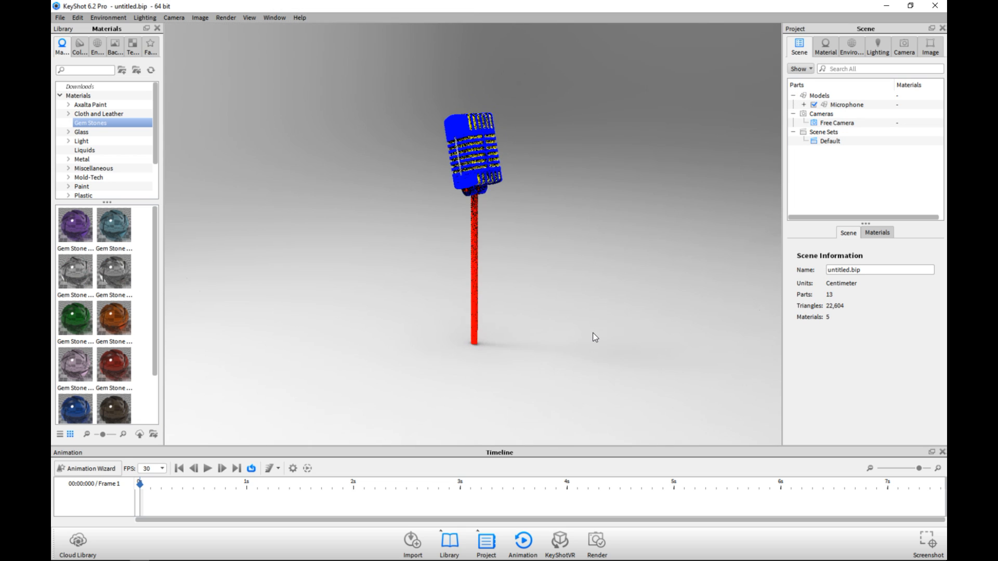
Step: Try the gray brushed anodized metal material on the microphone's lower casing
{"action": "left_click_drag", "start_coordinate": [588, 338], "coordinate": [443, 350]}
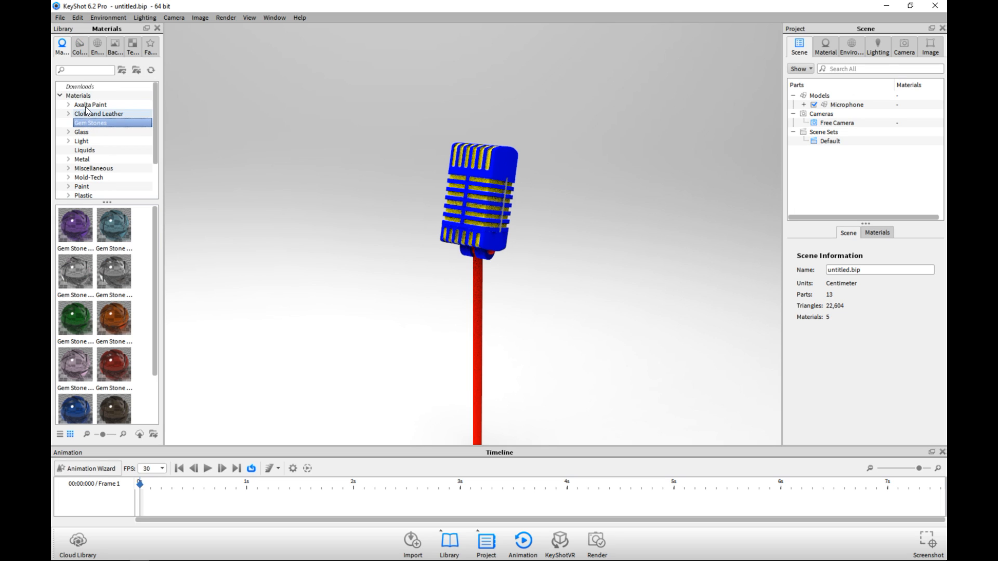
{"action": "scroll", "coordinate": [102, 123], "scroll_direction": "down", "scroll_amount": 3}
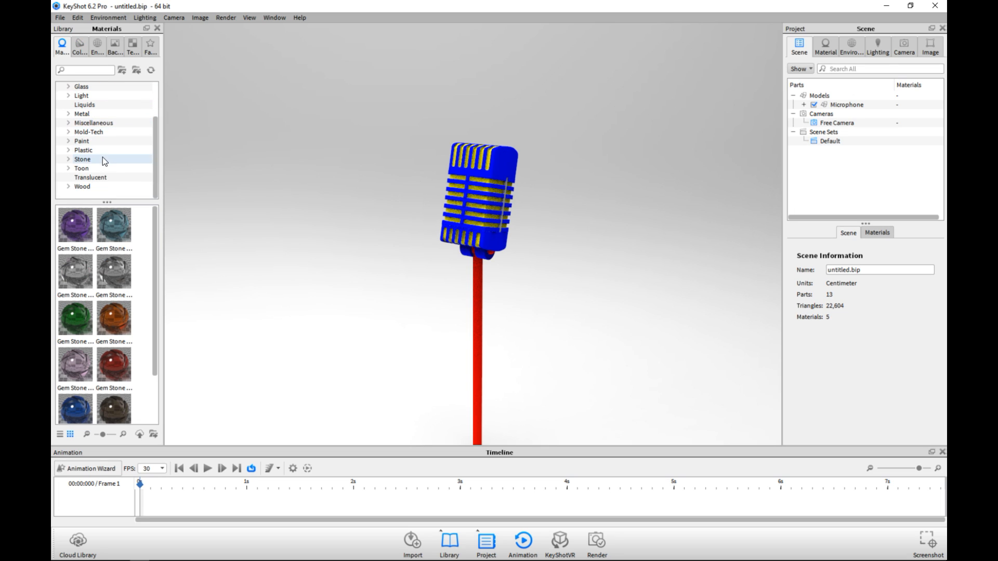
{"action": "left_click", "coordinate": [68, 114]}
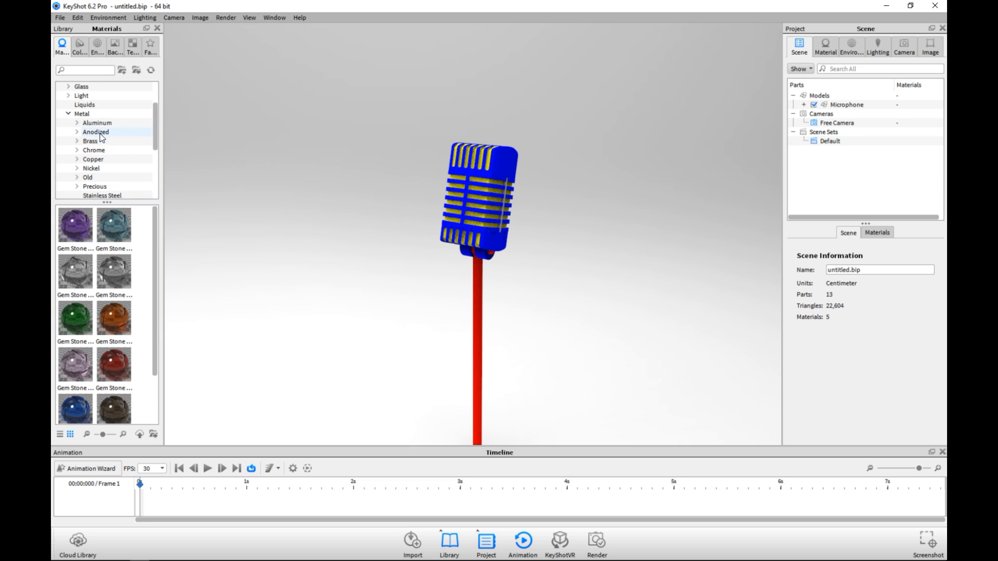
{"action": "left_click", "coordinate": [76, 132]}
{"action": "left_click", "coordinate": [97, 142]}
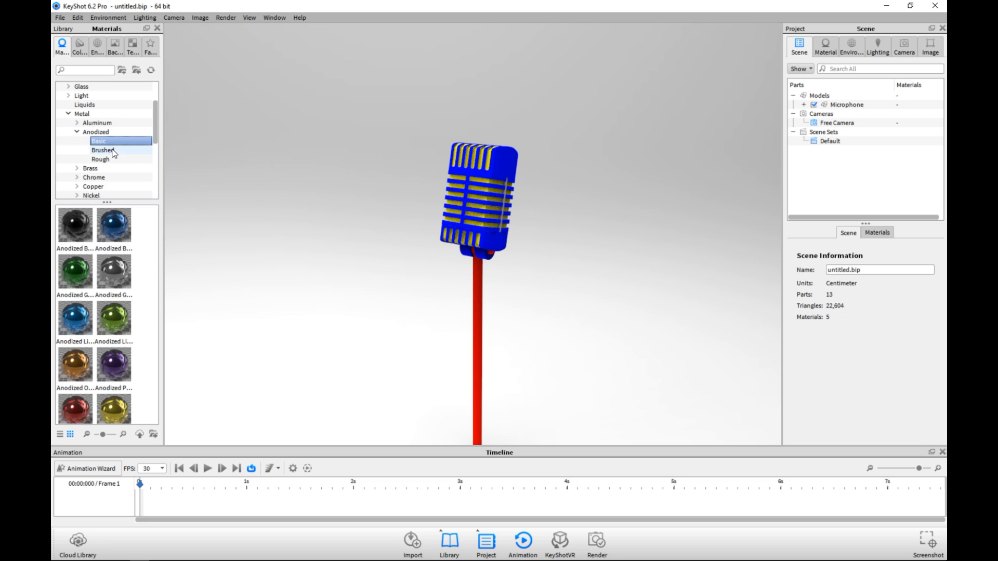
{"action": "left_click", "coordinate": [102, 151]}
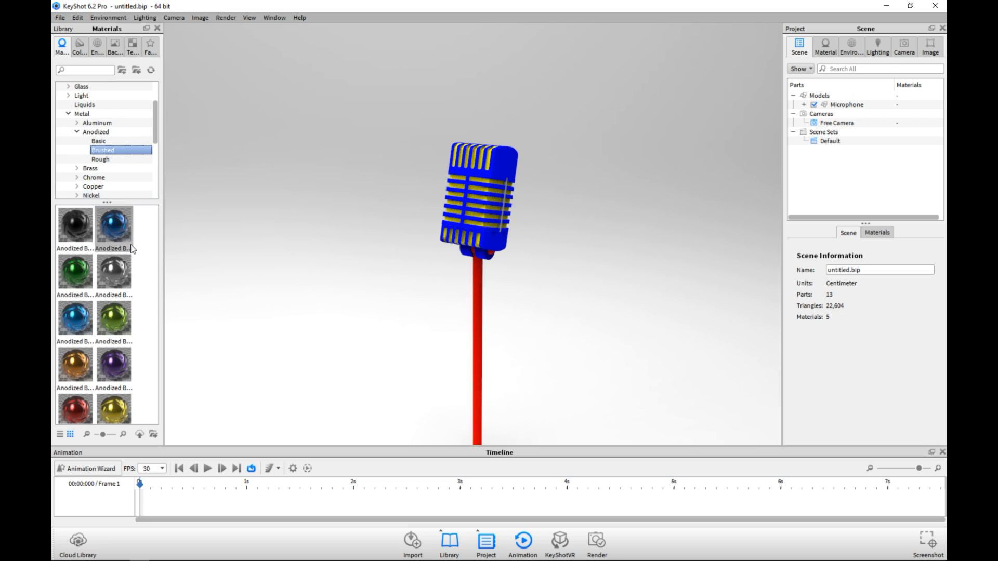
{"action": "mouse_move", "coordinate": [116, 270]}
{"action": "left_mouse_down"}
{"action": "mouse_move", "coordinate": [348, 288]}
{"action": "mouse_move", "coordinate": [492, 244]}
{"action": "left_mouse_up"}
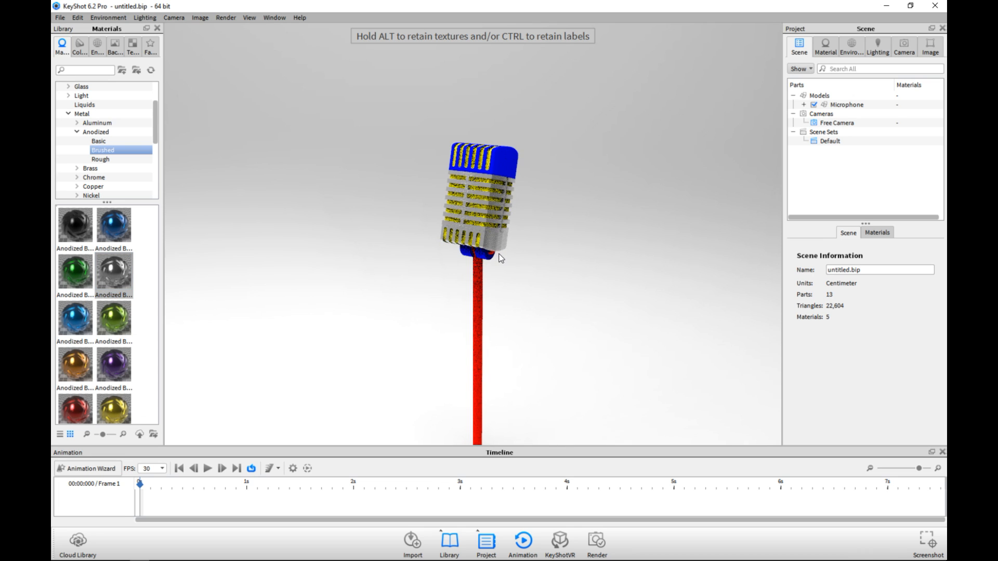
Step: Apply the light nickel material from the basic nickel metals to the microphone's lower casing
{"action": "scroll", "coordinate": [499, 260], "scroll_direction": "up", "scroll_amount": 6}
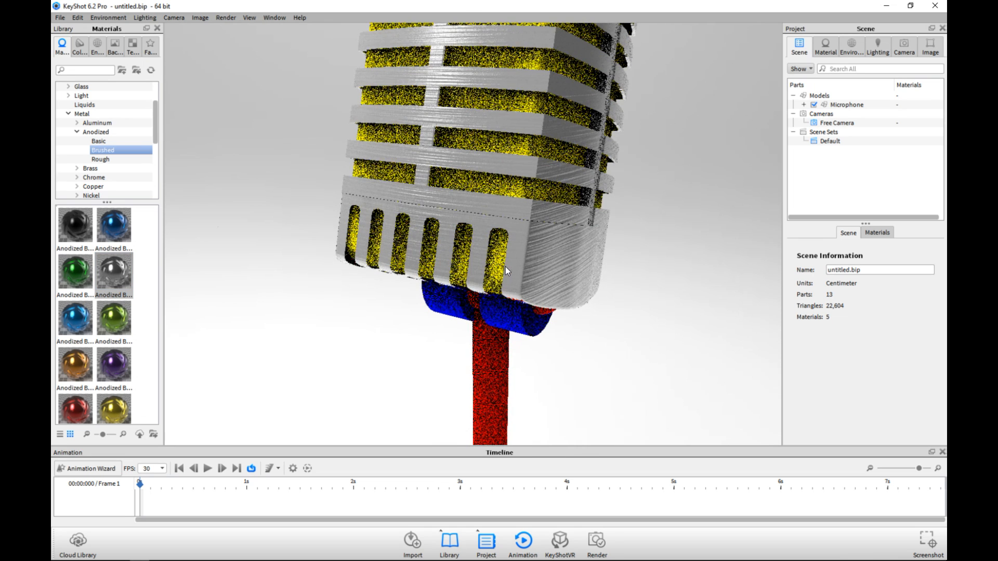
{"action": "middle_click_drag", "start_coordinate": [494, 288], "coordinate": [492, 341]}
{"action": "left_click_drag", "start_coordinate": [534, 318], "coordinate": [533, 290]}
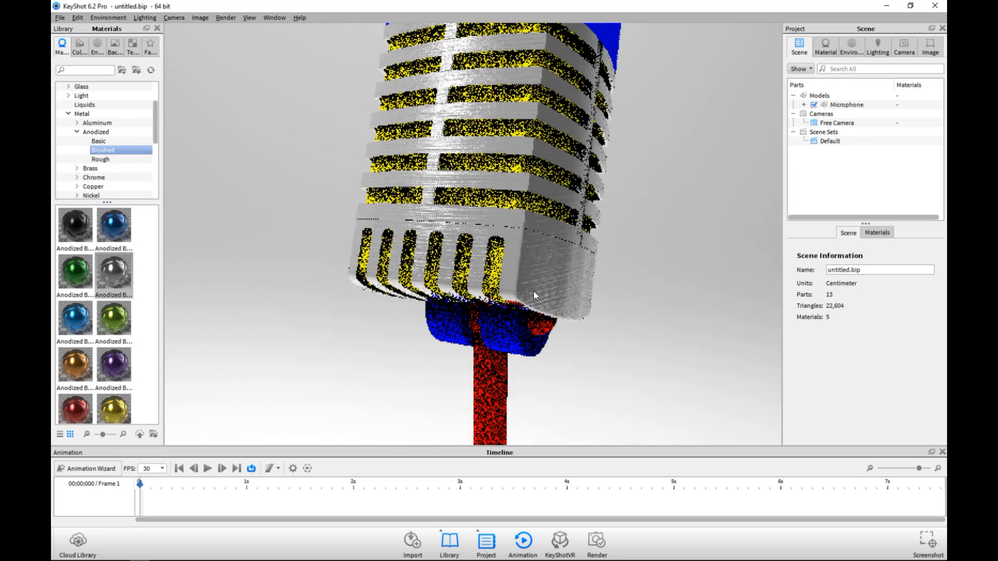
{"action": "left_click_drag", "start_coordinate": [348, 293], "coordinate": [223, 282]}
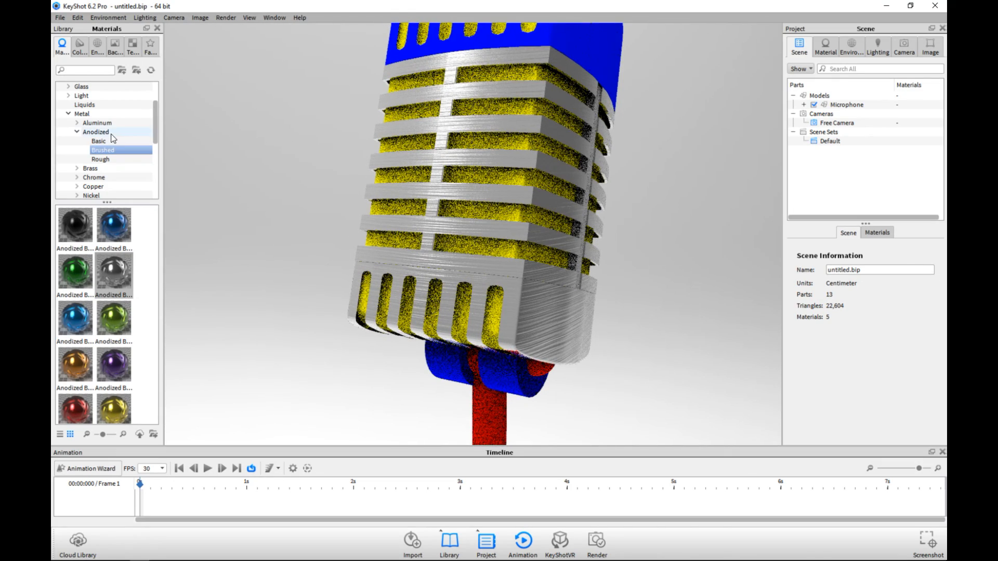
{"action": "scroll", "coordinate": [117, 141], "scroll_direction": "down", "scroll_amount": 1}
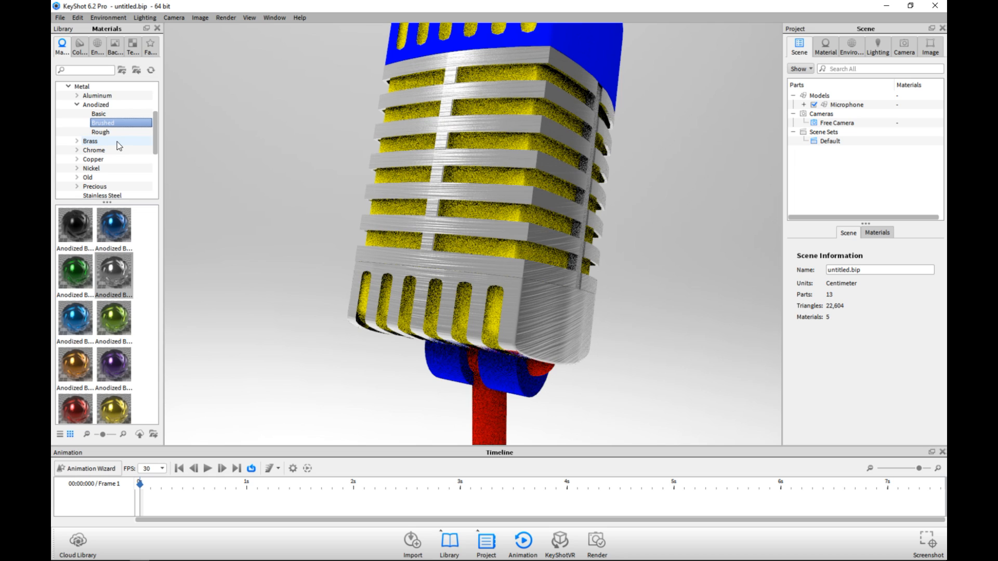
{"action": "left_click", "coordinate": [77, 168]}
{"action": "left_click", "coordinate": [98, 177]}
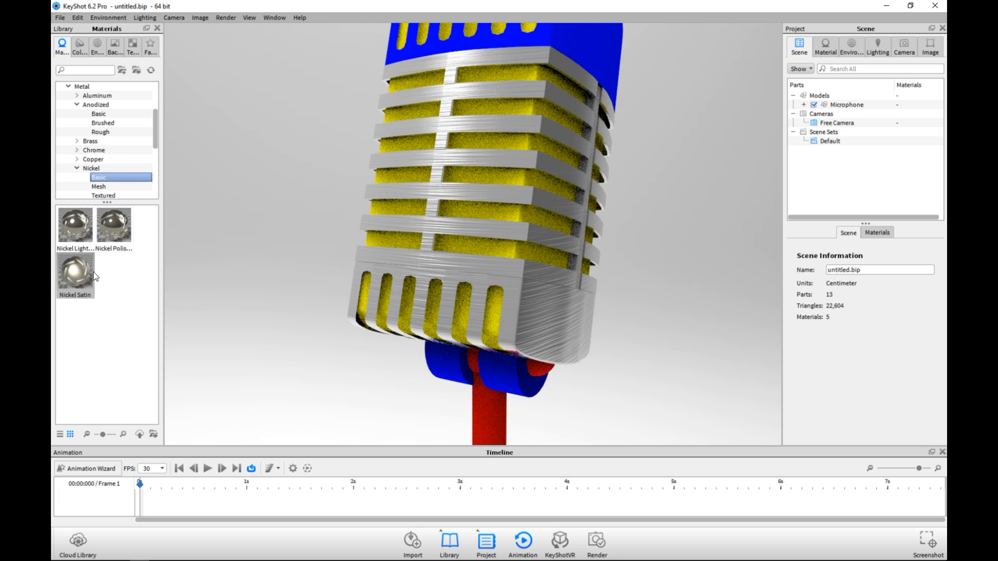
{"action": "left_click_drag", "start_coordinate": [74, 228], "coordinate": [425, 266]}
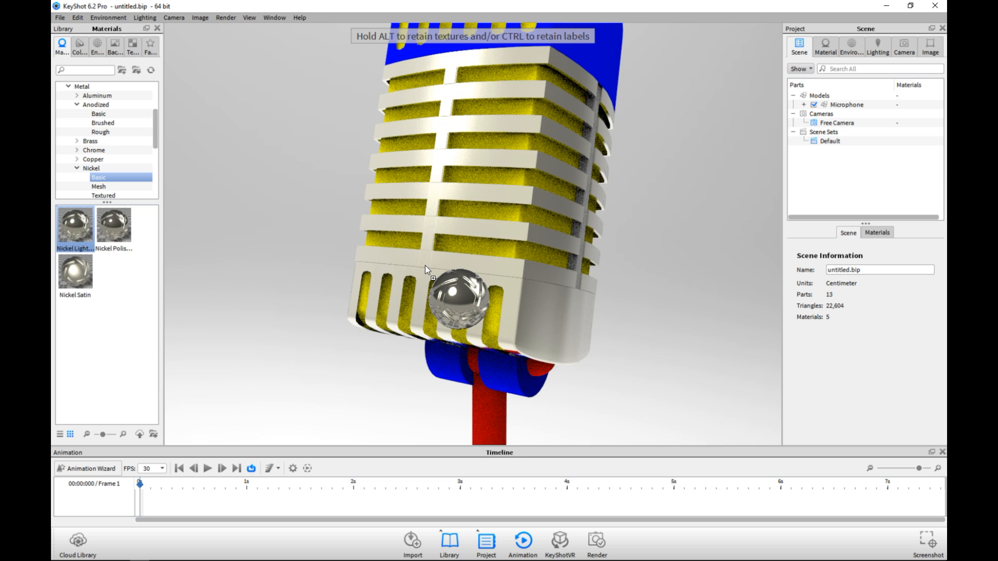
{"action": "left_click_drag", "start_coordinate": [425, 266], "coordinate": [425, 266]}
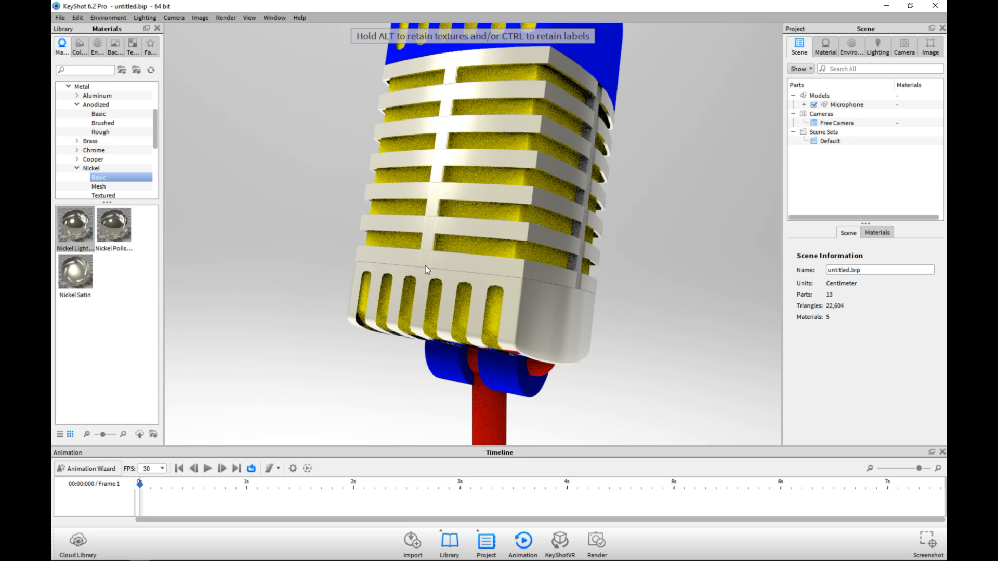
Step: Try lighting the scene with the conference room environment from the interior environments
{"action": "left_click", "coordinate": [115, 47]}
{"action": "left_click", "coordinate": [97, 47]}
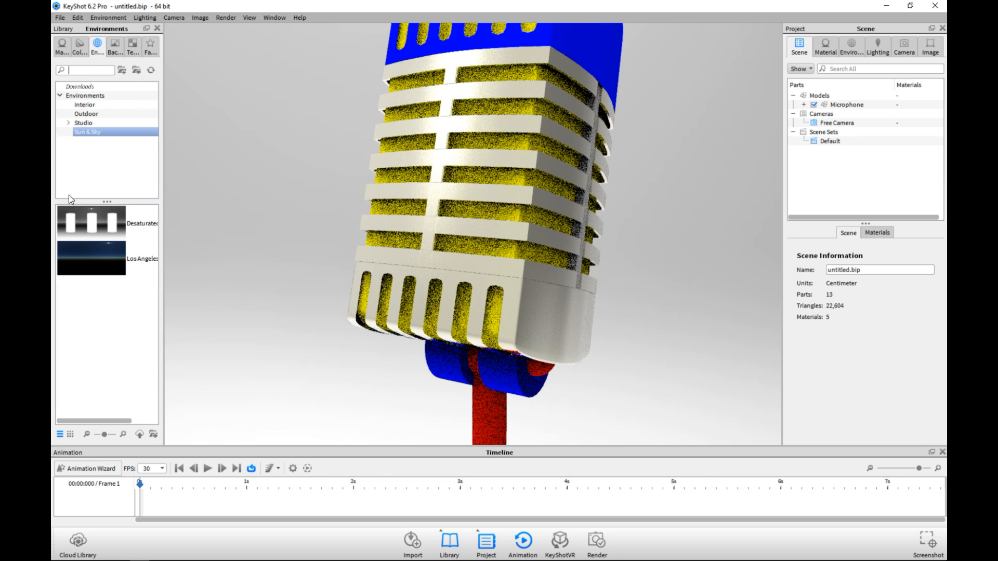
{"action": "left_click", "coordinate": [93, 105]}
{"action": "left_click_drag", "start_coordinate": [85, 223], "coordinate": [233, 185]}
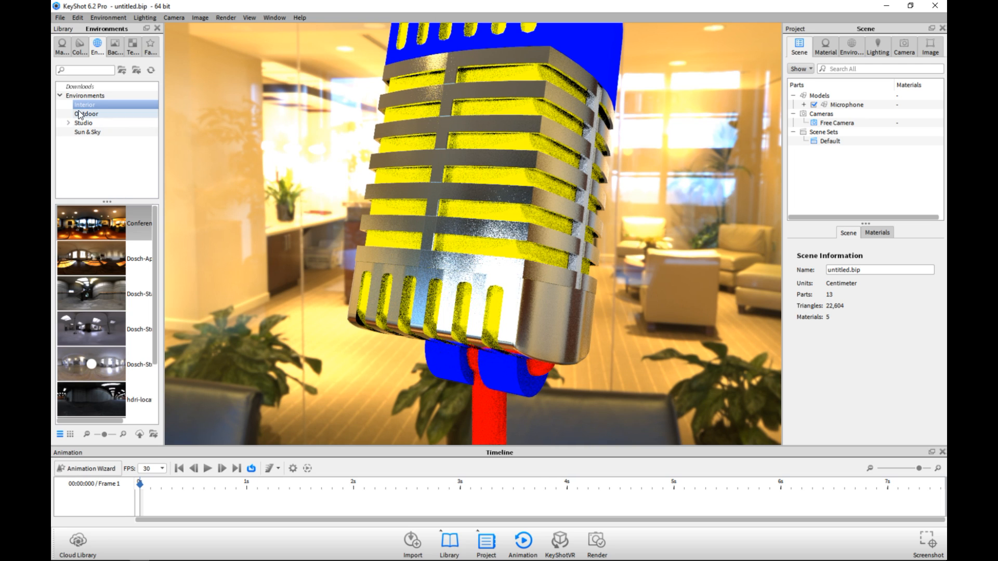
Step: Set the white solid vignette studio backplate and light the scene with the office desk interior environment
{"action": "left_click", "coordinate": [115, 52]}
{"action": "left_click_drag", "start_coordinate": [80, 361], "coordinate": [258, 266]}
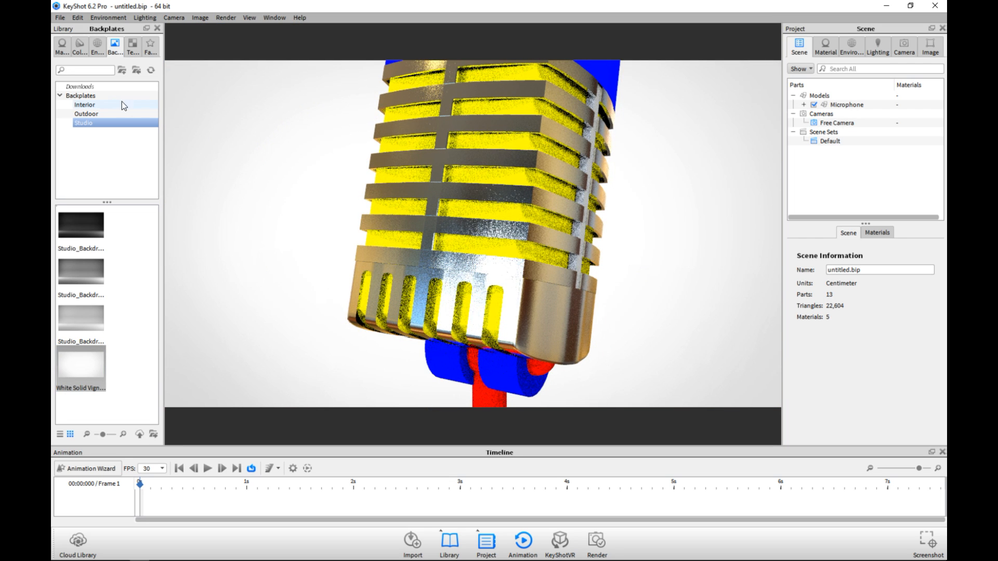
{"action": "left_click", "coordinate": [99, 48]}
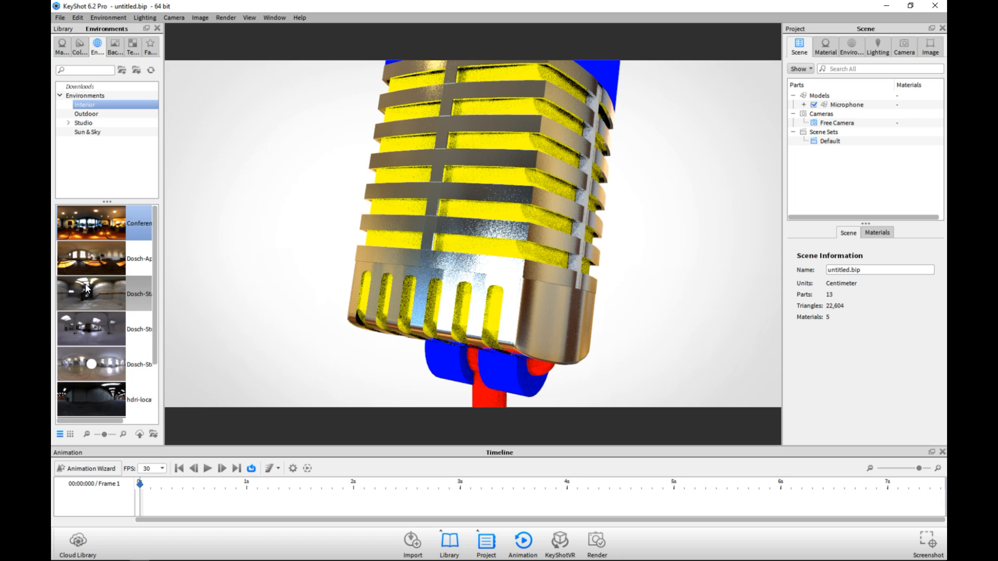
{"action": "scroll", "coordinate": [82, 267], "scroll_direction": "down", "scroll_amount": 2}
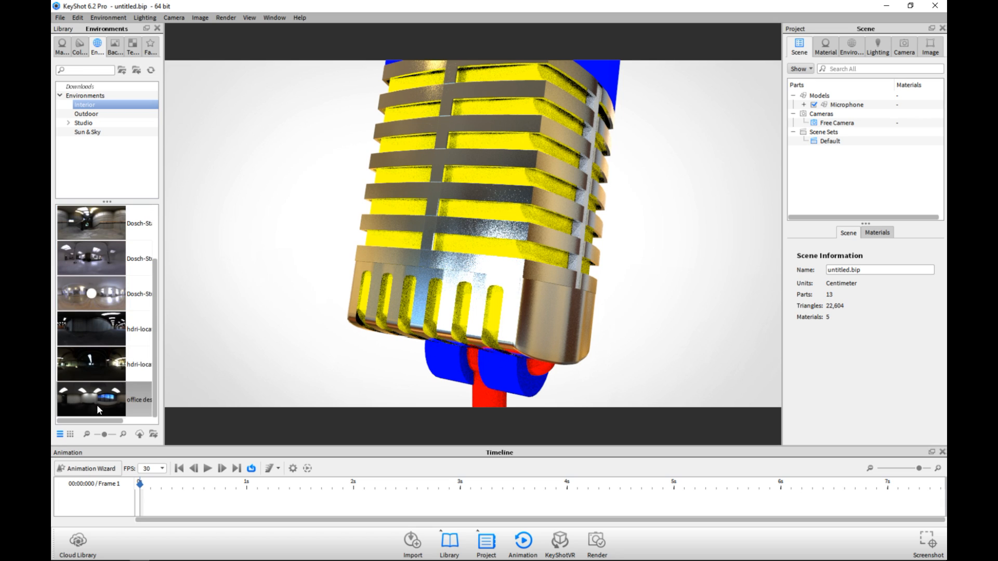
{"action": "left_click_drag", "start_coordinate": [83, 399], "coordinate": [255, 273]}
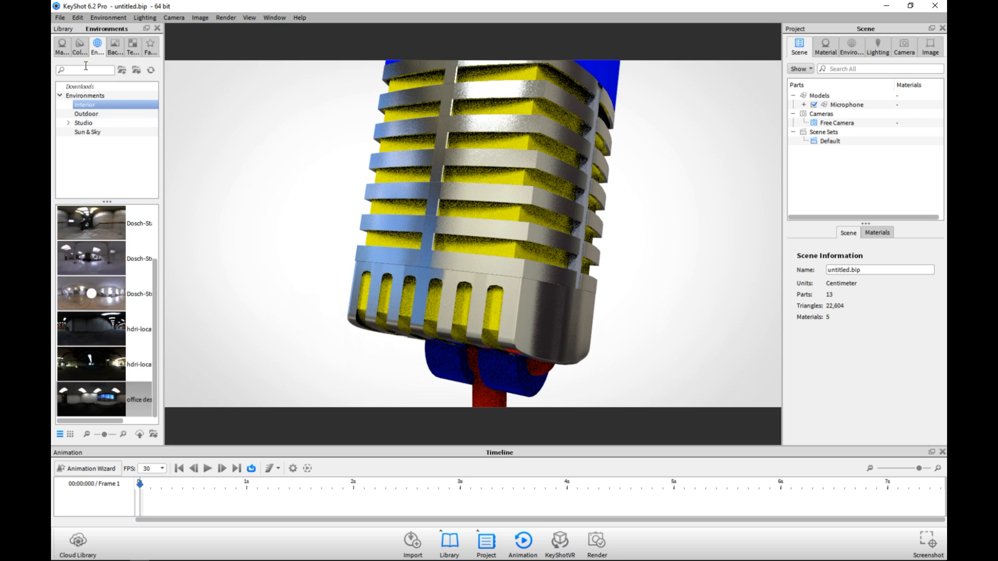
Step: Apply the light nickel material to the microphone's remaining blue parts, the bracket below the head and the upper casing
{"action": "left_click", "coordinate": [63, 48]}
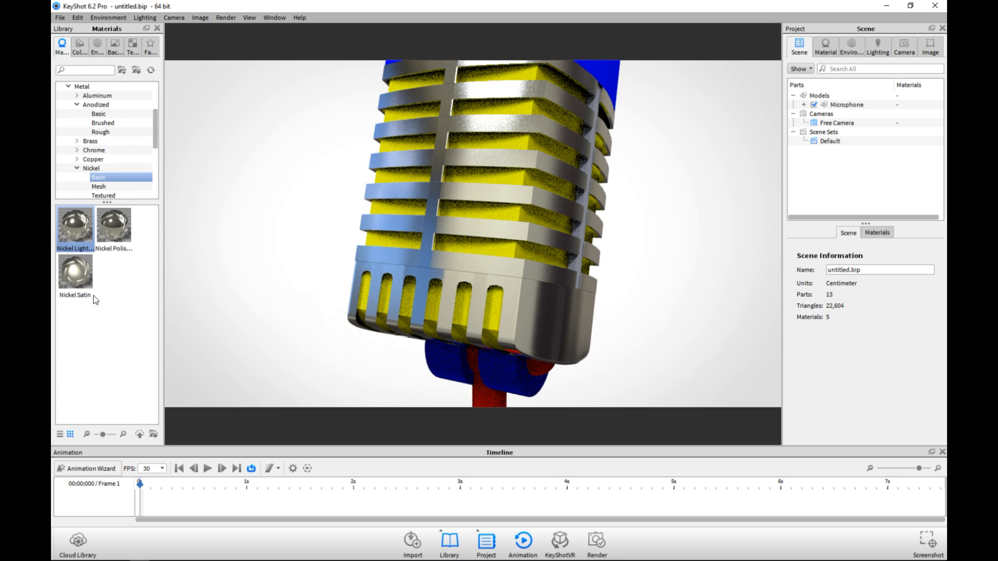
{"action": "left_click_drag", "start_coordinate": [80, 229], "coordinate": [500, 379]}
{"action": "left_click_drag", "start_coordinate": [529, 257], "coordinate": [561, 265]}
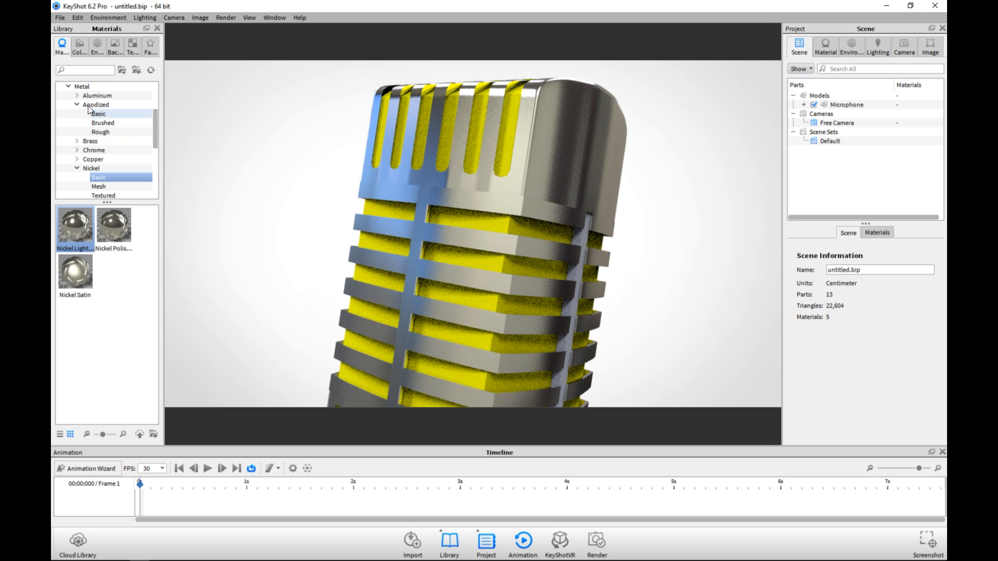
Step: Try the bronze material from the Old metals' Material Graph category on the yellow inner grille
{"action": "scroll", "coordinate": [127, 126], "scroll_direction": "down", "scroll_amount": 3}
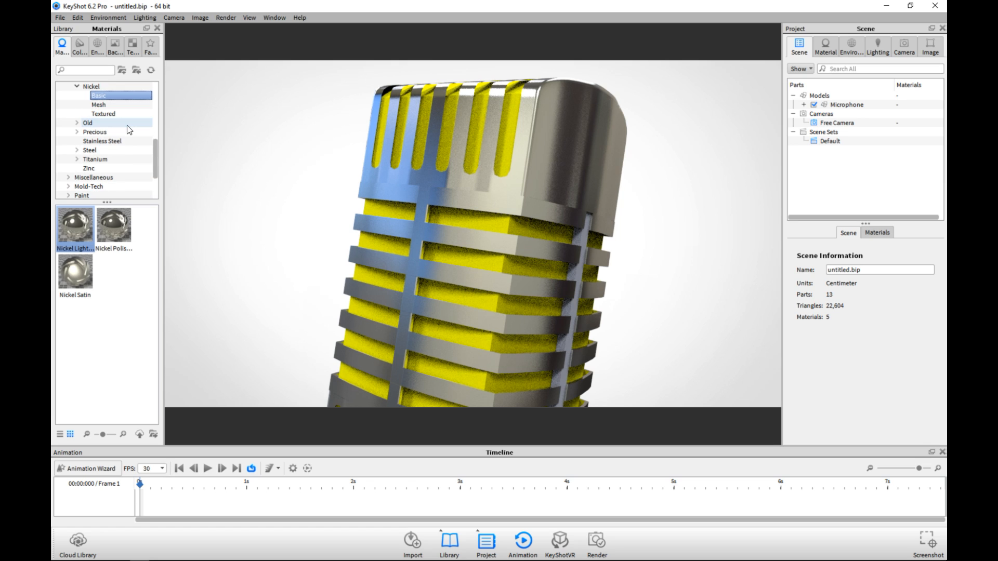
{"action": "scroll", "coordinate": [127, 126], "scroll_direction": "down", "scroll_amount": 1}
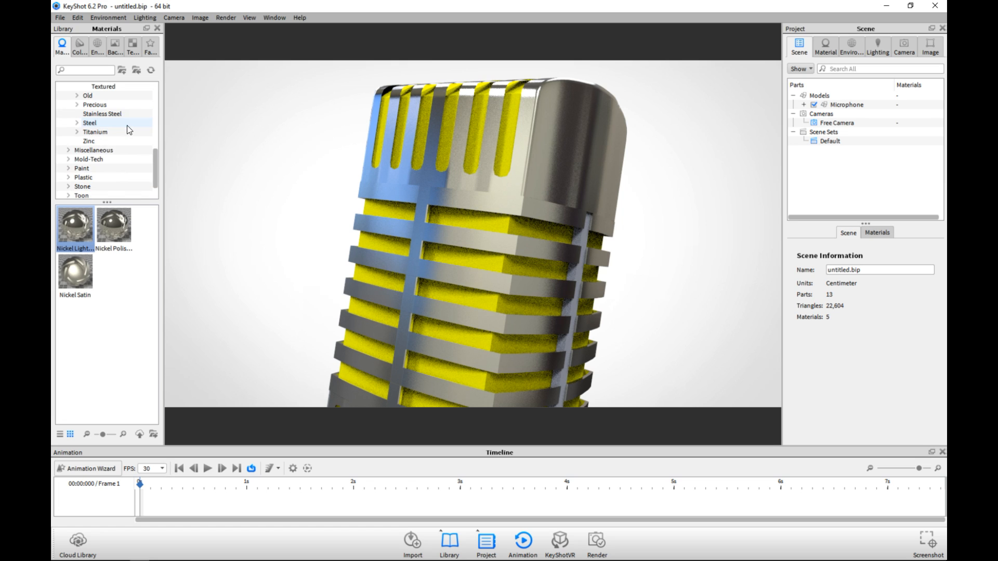
{"action": "left_click", "coordinate": [69, 160]}
{"action": "scroll", "coordinate": [108, 155], "scroll_direction": "down", "scroll_amount": 3}
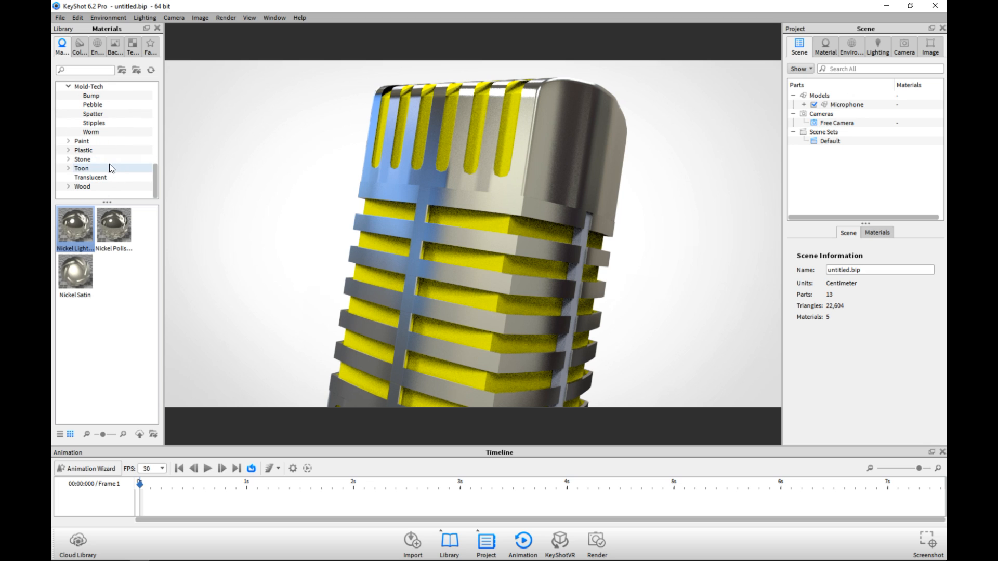
{"action": "scroll", "coordinate": [119, 159], "scroll_direction": "up", "scroll_amount": 3}
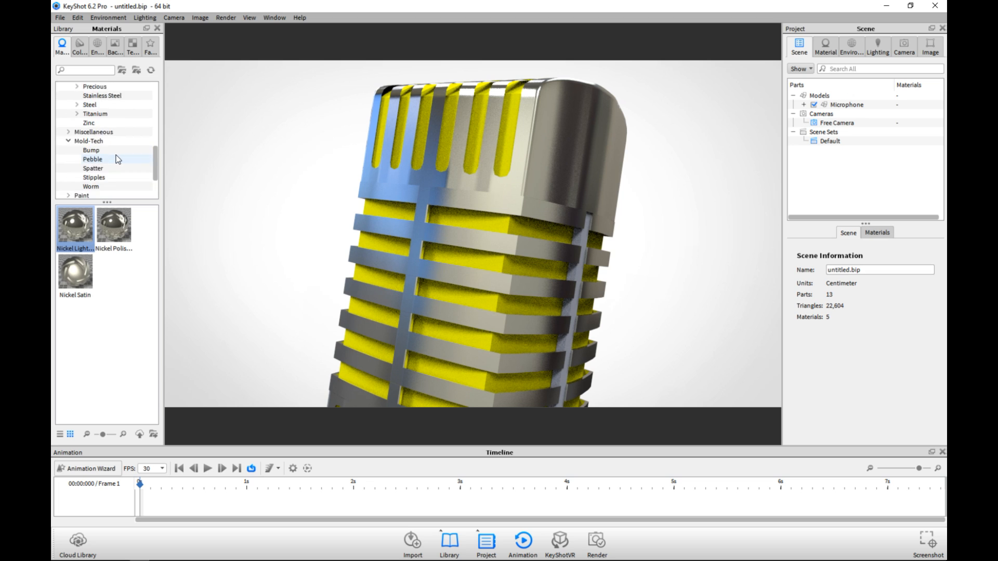
{"action": "scroll", "coordinate": [119, 163], "scroll_direction": "up", "scroll_amount": 1}
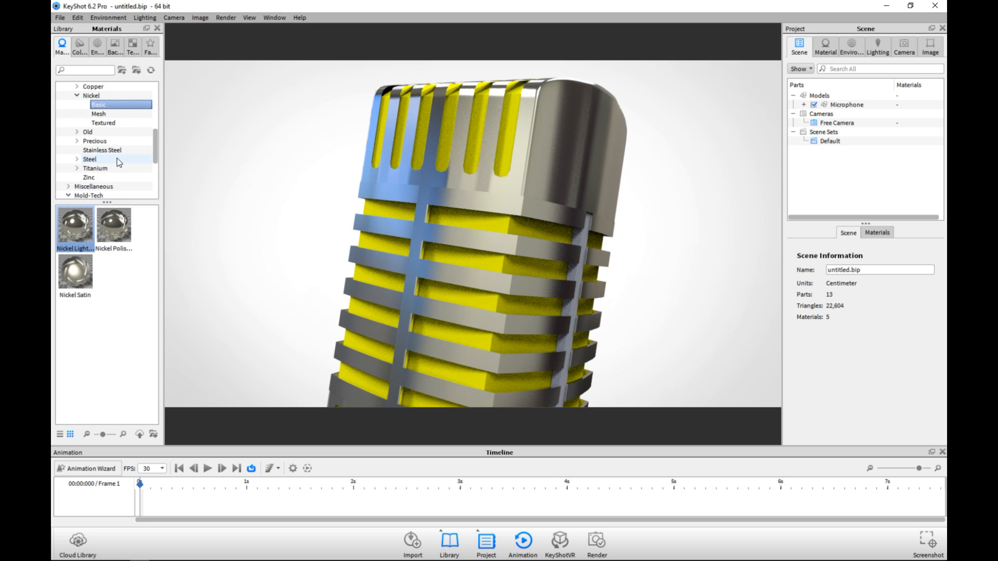
{"action": "left_click", "coordinate": [77, 133]}
{"action": "left_click", "coordinate": [95, 141]}
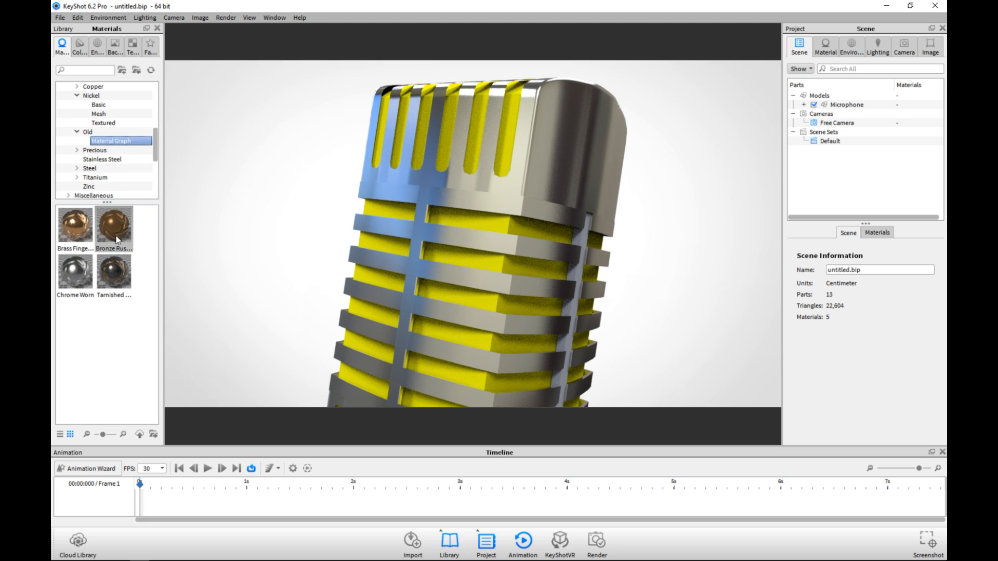
{"action": "left_click_drag", "start_coordinate": [115, 229], "coordinate": [386, 245]}
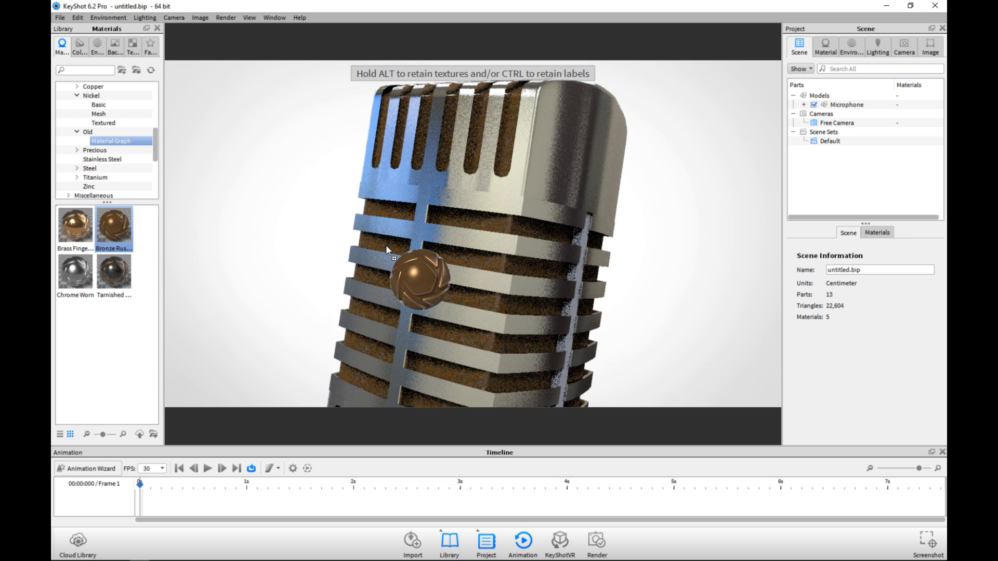
{"action": "left_click_drag", "start_coordinate": [386, 245], "coordinate": [103, 231]}
{"action": "scroll", "coordinate": [113, 185], "scroll_direction": "down", "scroll_amount": 1}
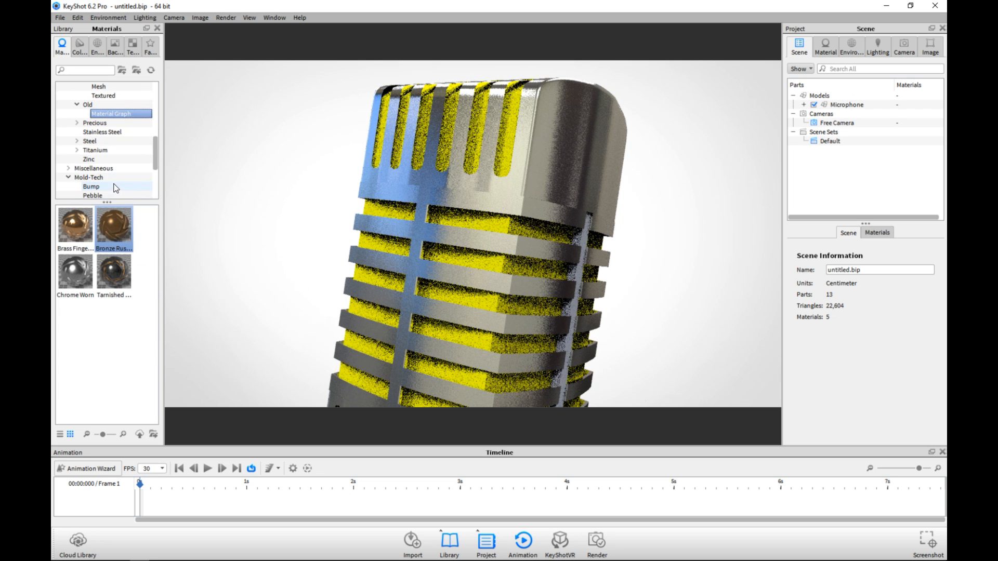
Step: Apply the Mold-Tech-14200 material from the Mold-Tech Worm category to the microphone's yellow inner grille
{"action": "scroll", "coordinate": [114, 185], "scroll_direction": "down", "scroll_amount": 1}
{"action": "left_click", "coordinate": [68, 141]}
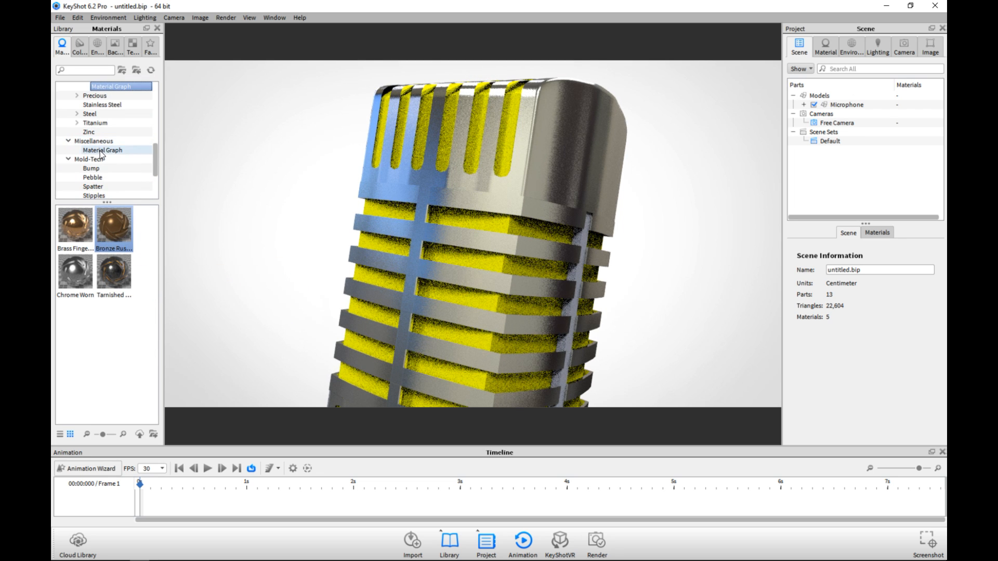
{"action": "scroll", "coordinate": [107, 163], "scroll_direction": "down", "scroll_amount": 2}
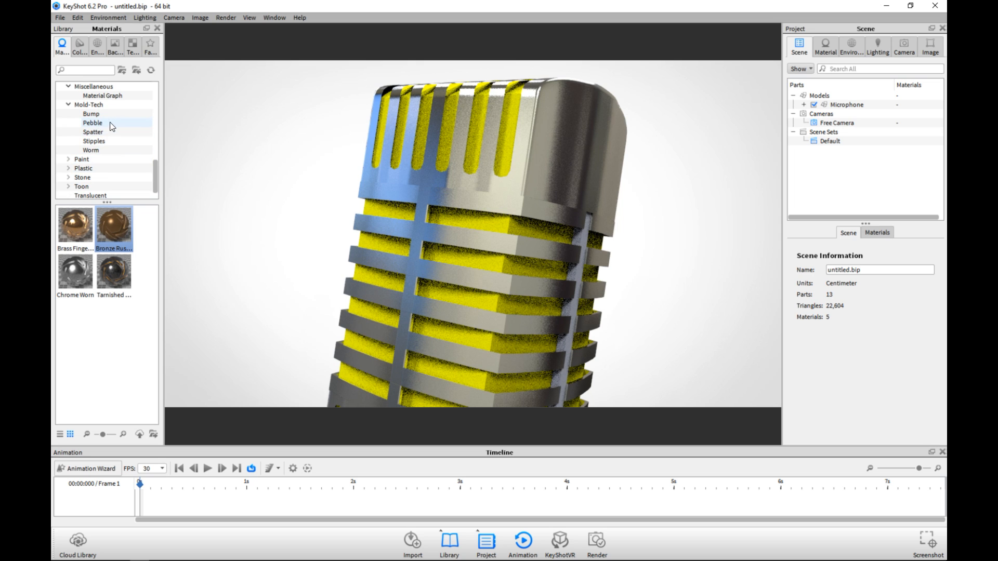
{"action": "left_click", "coordinate": [103, 149]}
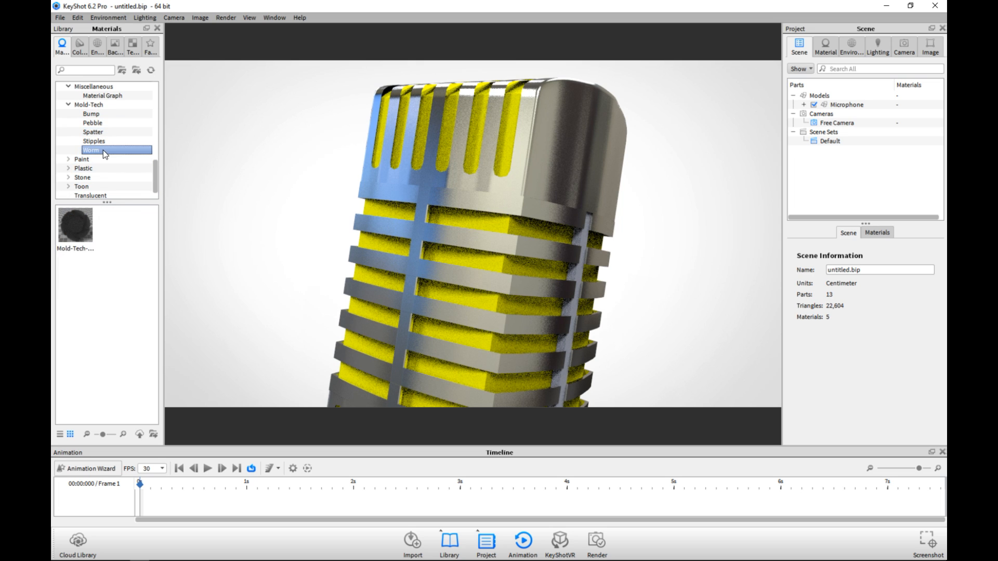
{"action": "left_click_drag", "start_coordinate": [80, 222], "coordinate": [470, 260]}
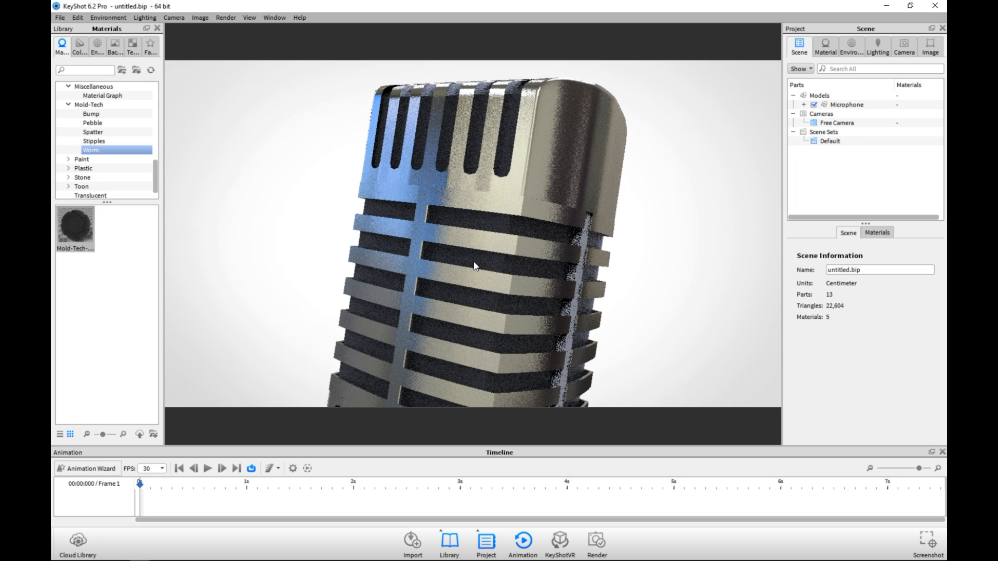
Step: Set the roughness of the inner grille's Mold-Tech plastic material to 0.917
{"action": "double_click", "coordinate": [477, 262]}
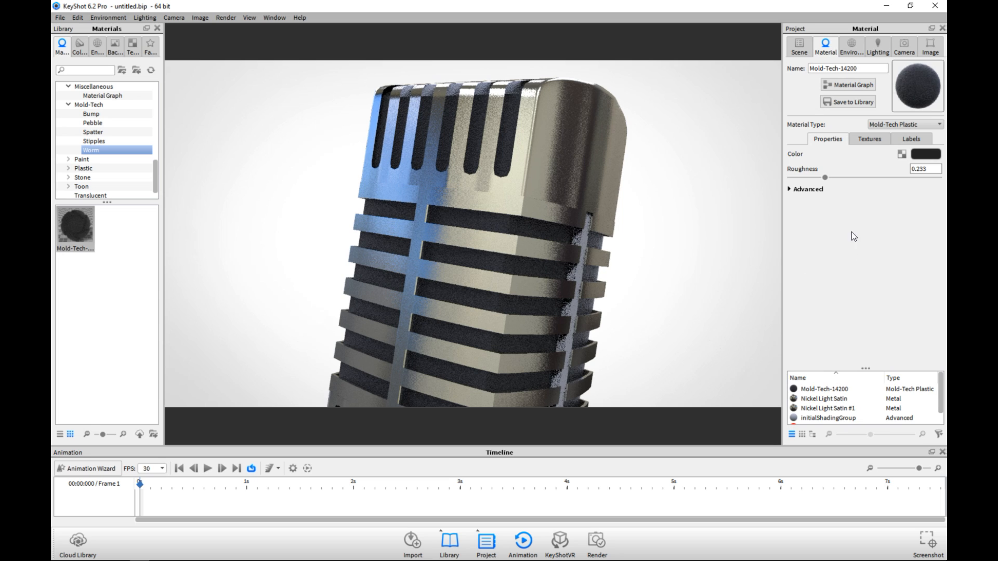
{"action": "scroll", "coordinate": [634, 237], "scroll_direction": "up", "scroll_amount": 5}
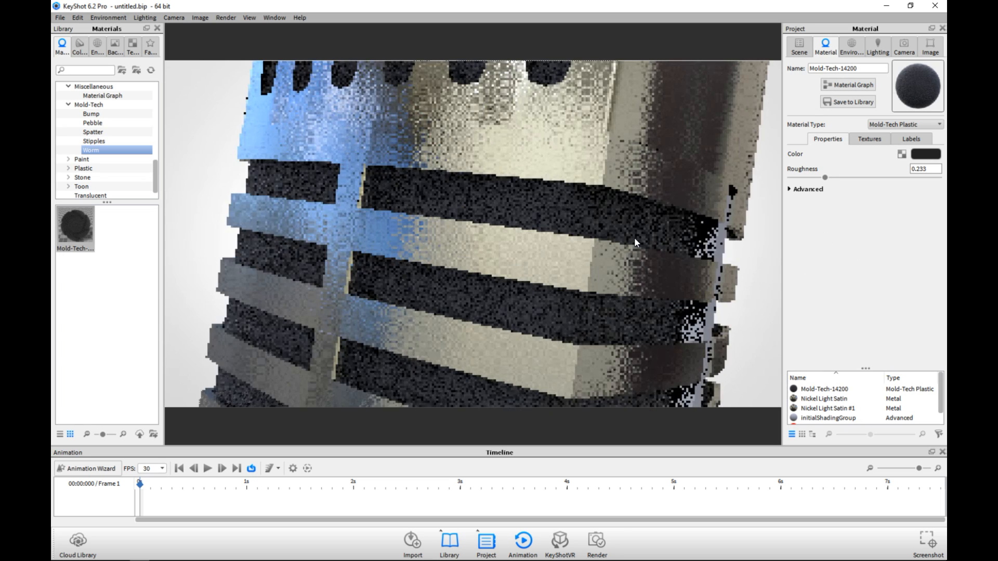
{"action": "left_click_drag", "start_coordinate": [828, 186], "coordinate": [873, 183]}
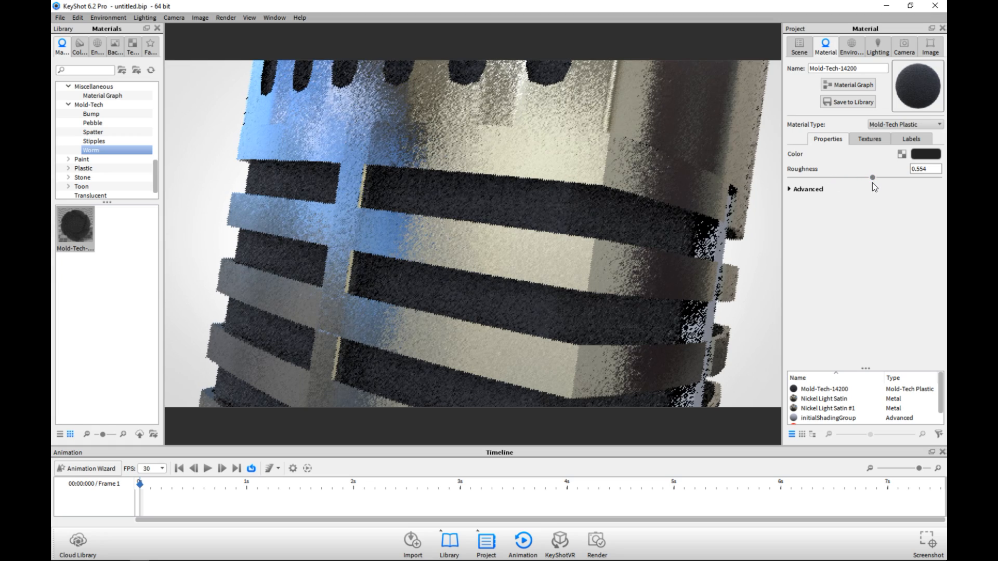
{"action": "left_click_drag", "start_coordinate": [875, 179], "coordinate": [928, 182]}
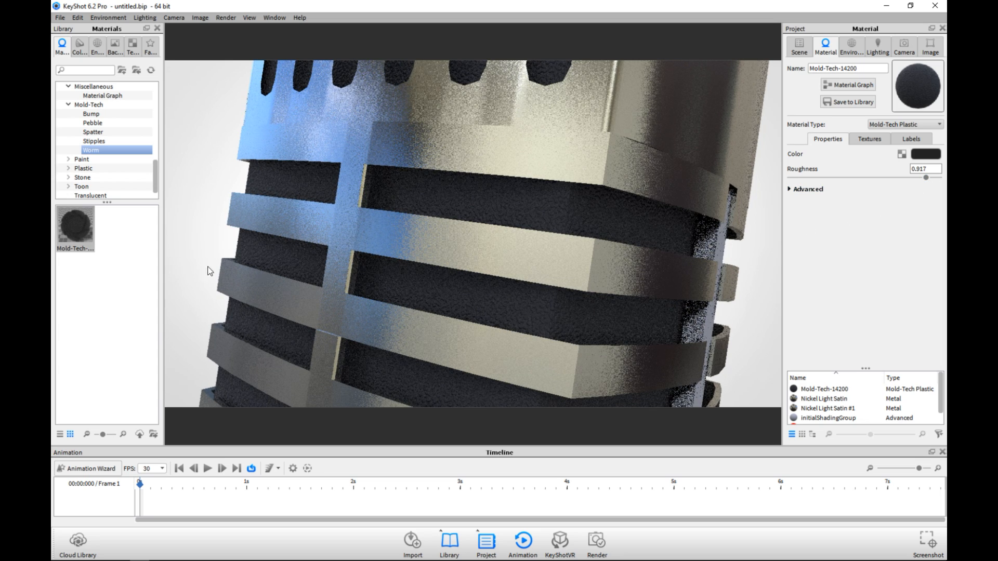
Step: Apply basic Anodized Grey to the red stand parts and basic Anodized Black to the strip on the side of the microphone head
{"action": "scroll", "coordinate": [209, 183], "scroll_direction": "down", "scroll_amount": 10}
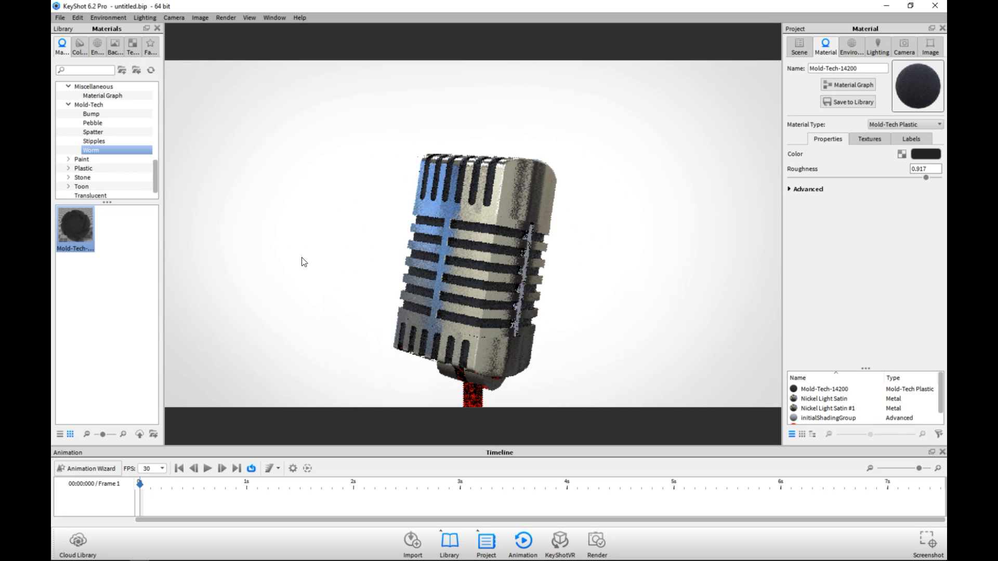
{"action": "left_click_drag", "start_coordinate": [517, 249], "coordinate": [454, 239]}
{"action": "scroll", "coordinate": [630, 307], "scroll_direction": "down", "scroll_amount": 4}
{"action": "scroll", "coordinate": [631, 307], "scroll_direction": "up", "scroll_amount": 6}
{"action": "scroll", "coordinate": [629, 304], "scroll_direction": "up", "scroll_amount": 4}
{"action": "middle_click_drag", "start_coordinate": [633, 254], "coordinate": [580, 302], "text": "alt"}
{"action": "left_click_drag", "start_coordinate": [580, 303], "coordinate": [454, 245], "text": "alt"}
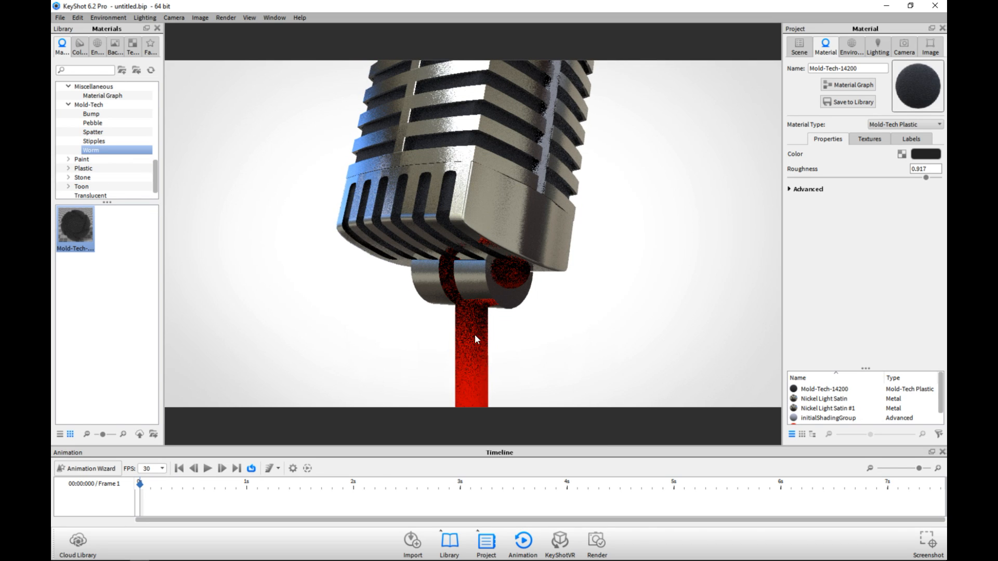
{"action": "scroll", "coordinate": [81, 144], "scroll_direction": "up", "scroll_amount": 2}
{"action": "scroll", "coordinate": [83, 138], "scroll_direction": "up", "scroll_amount": 2}
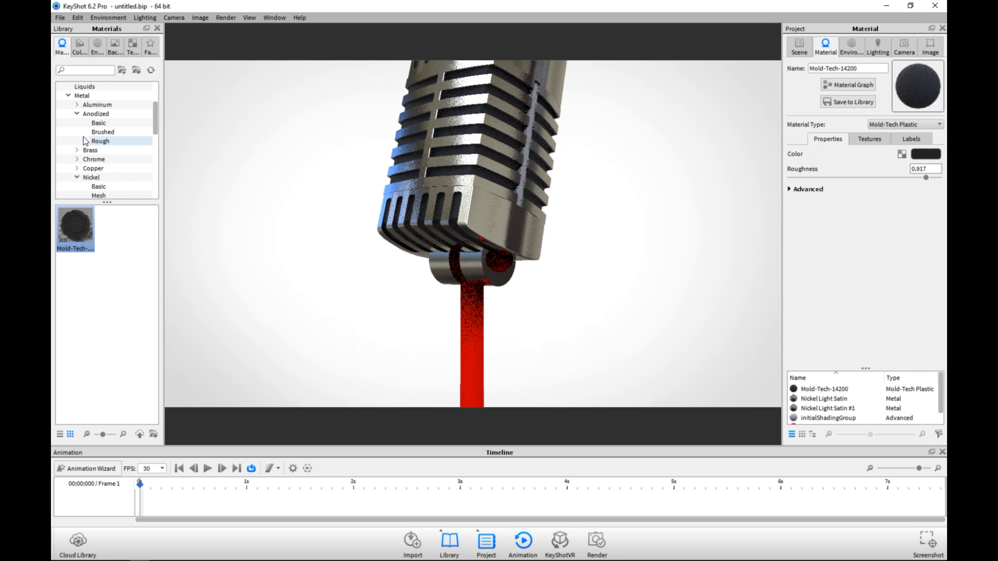
{"action": "left_click", "coordinate": [105, 124]}
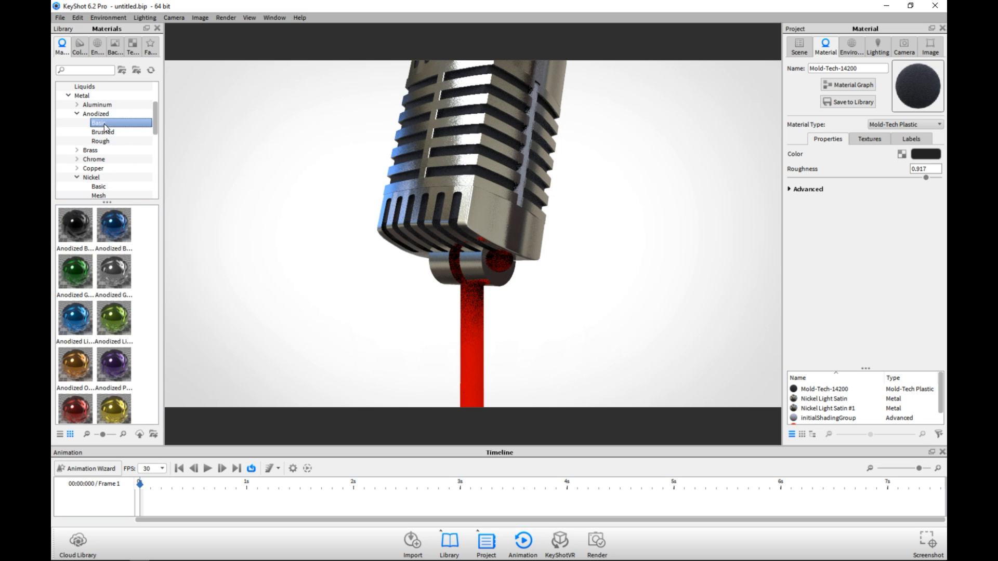
{"action": "left_click_drag", "start_coordinate": [117, 272], "coordinate": [472, 336]}
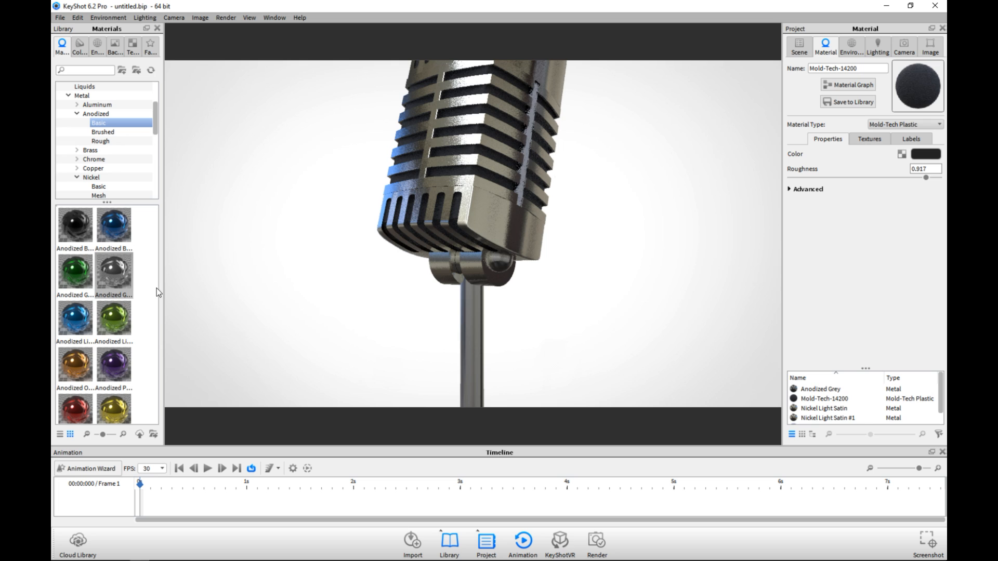
{"action": "left_click_drag", "start_coordinate": [74, 227], "coordinate": [521, 186]}
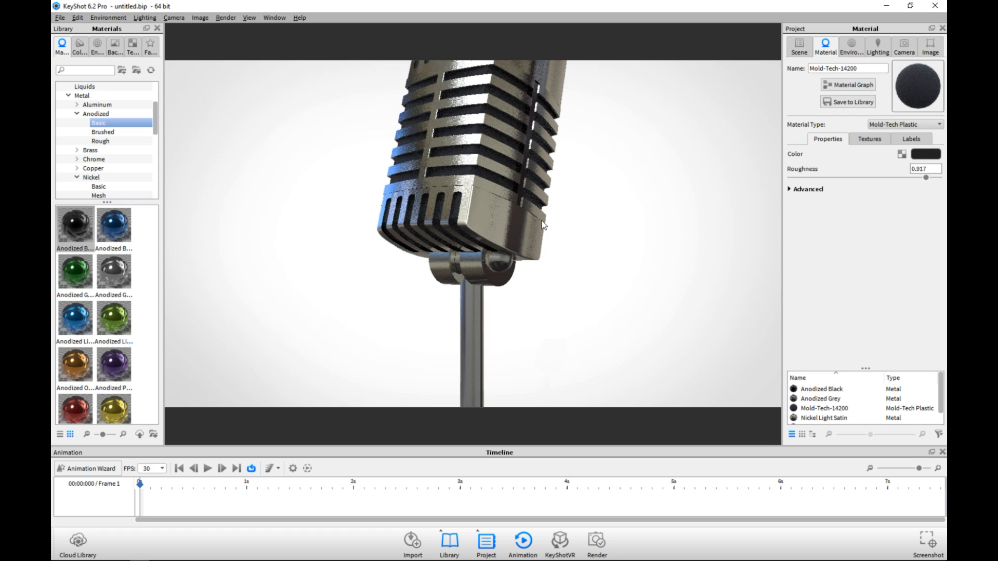
Step: Compare the dark and mid-grey studio backdrops and set the light grey studio backdrop as the backplate
{"action": "left_click_drag", "start_coordinate": [500, 236], "coordinate": [598, 302]}
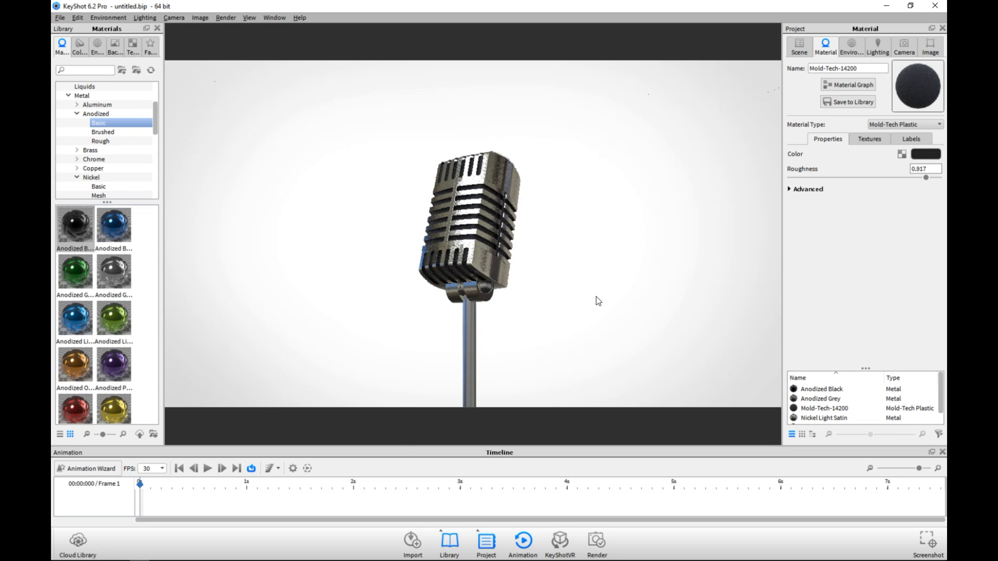
{"action": "scroll", "coordinate": [599, 320], "scroll_direction": "up", "scroll_amount": 4}
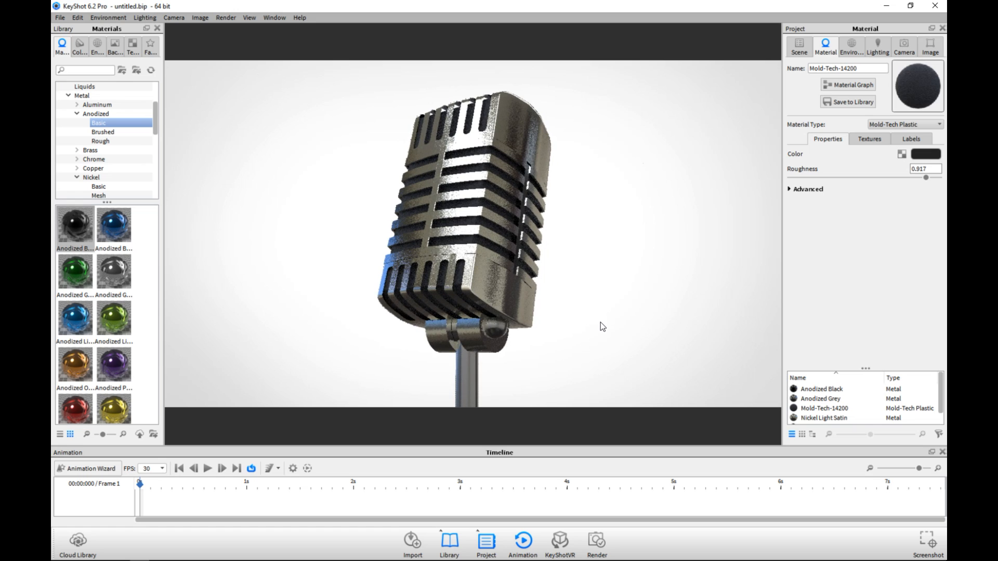
{"action": "left_click_drag", "start_coordinate": [601, 327], "coordinate": [603, 311]}
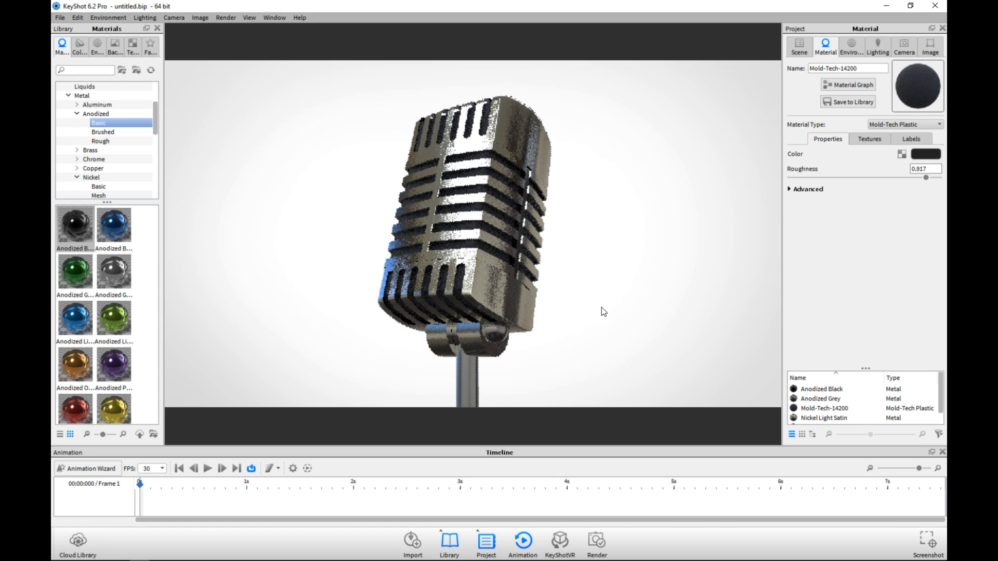
{"action": "left_click", "coordinate": [113, 53]}
{"action": "left_click_drag", "start_coordinate": [91, 234], "coordinate": [214, 215]}
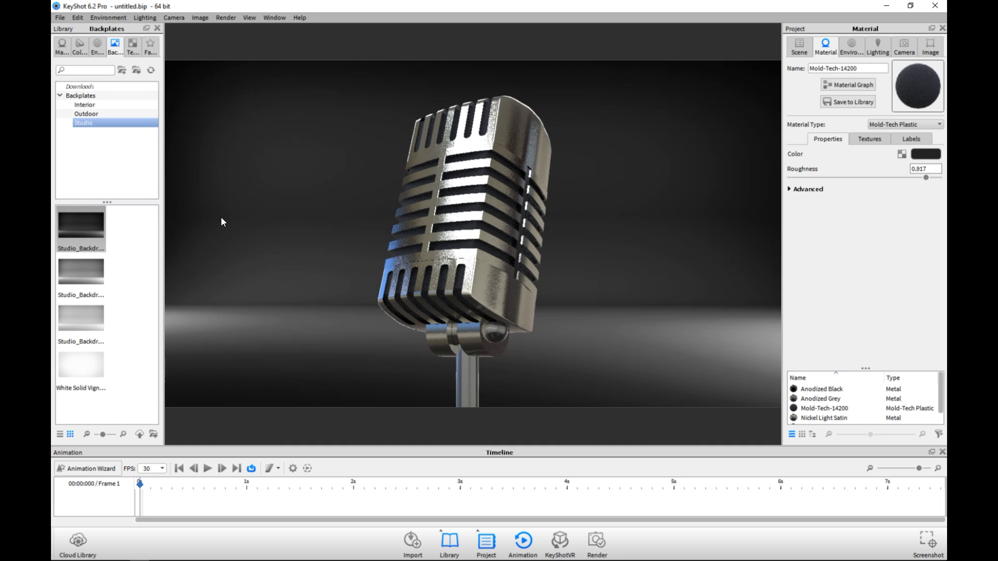
{"action": "left_click", "coordinate": [83, 281]}
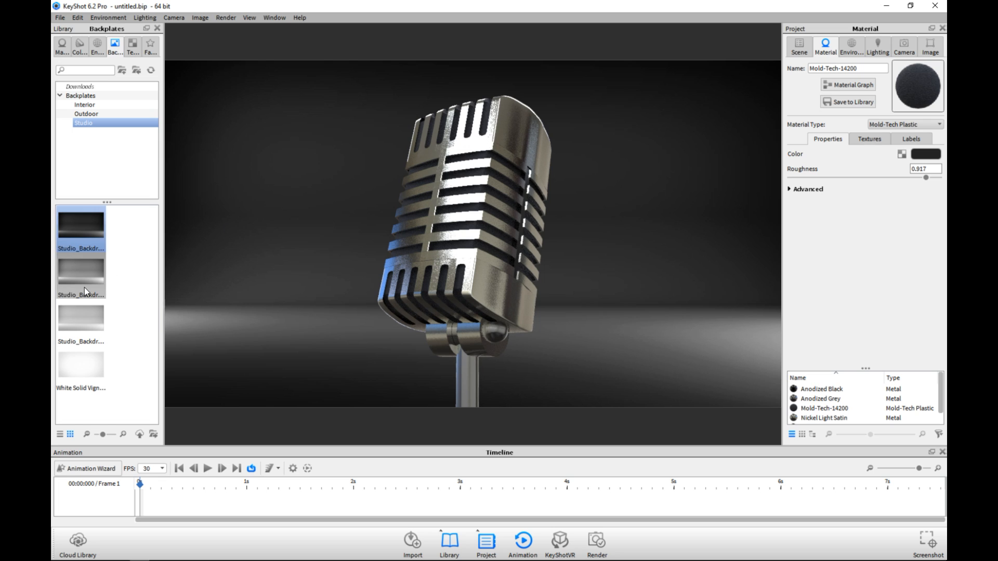
{"action": "left_click_drag", "start_coordinate": [86, 281], "coordinate": [258, 229]}
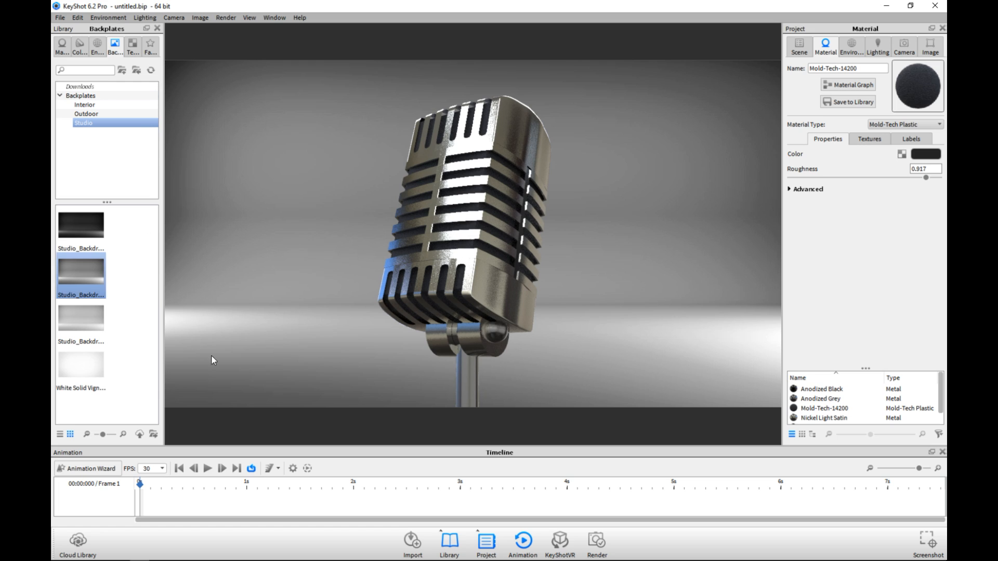
{"action": "left_click_drag", "start_coordinate": [77, 326], "coordinate": [225, 297]}
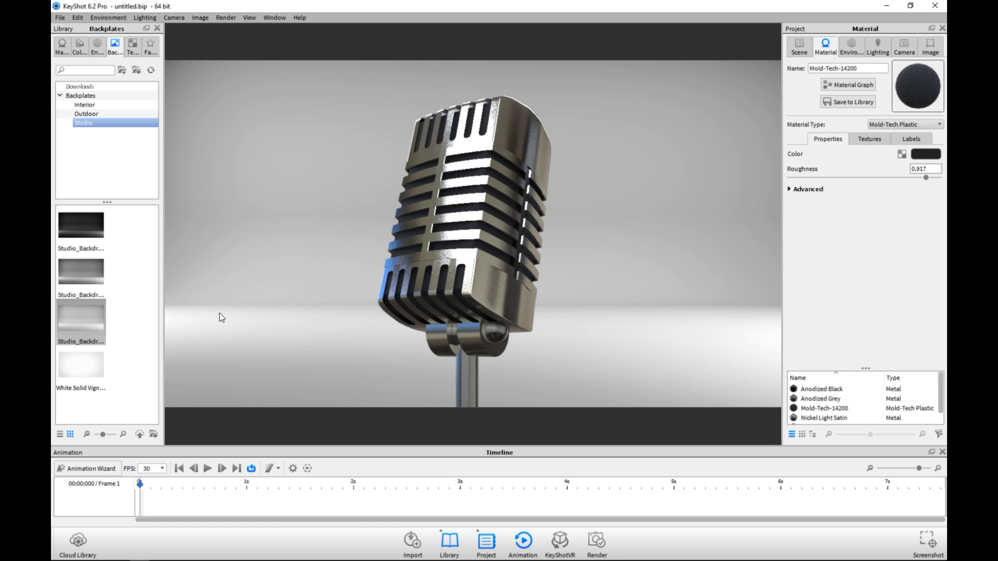
Step: Try lighting the scene with the first Overhead environment from the studio Panels category
{"action": "left_click", "coordinate": [97, 51]}
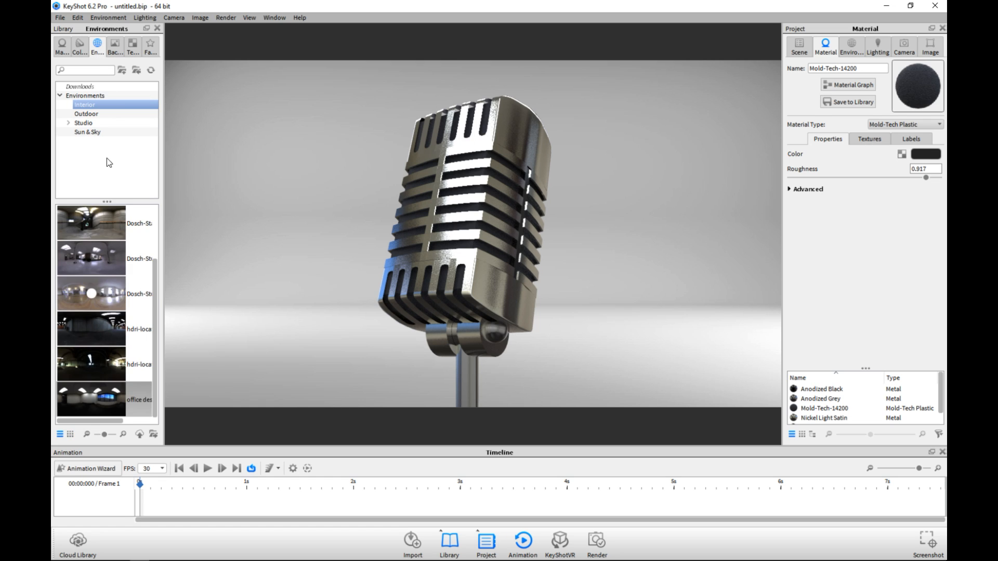
{"action": "scroll", "coordinate": [90, 305], "scroll_direction": "up", "scroll_amount": 2}
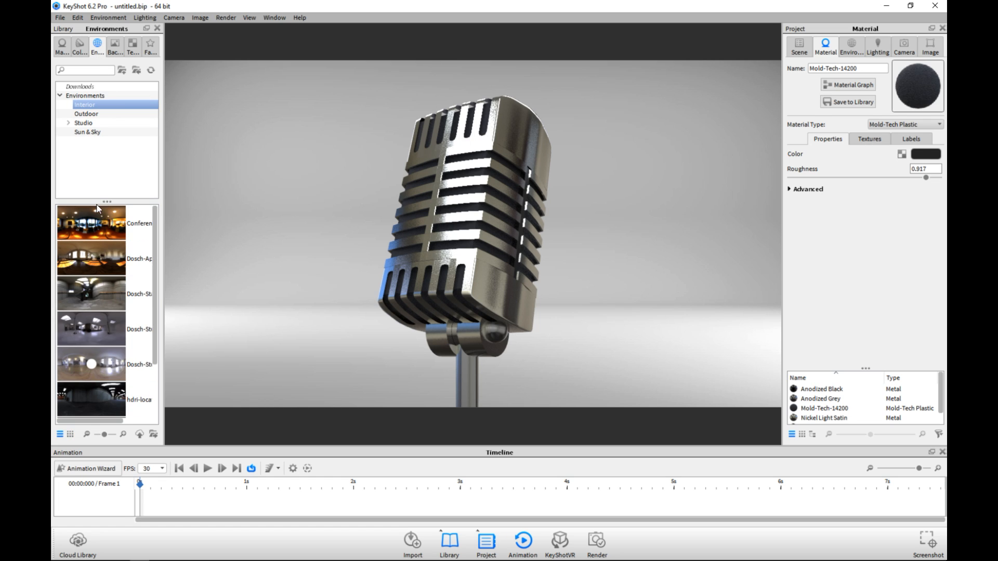
{"action": "left_click", "coordinate": [87, 123]}
{"action": "left_click", "coordinate": [67, 125]}
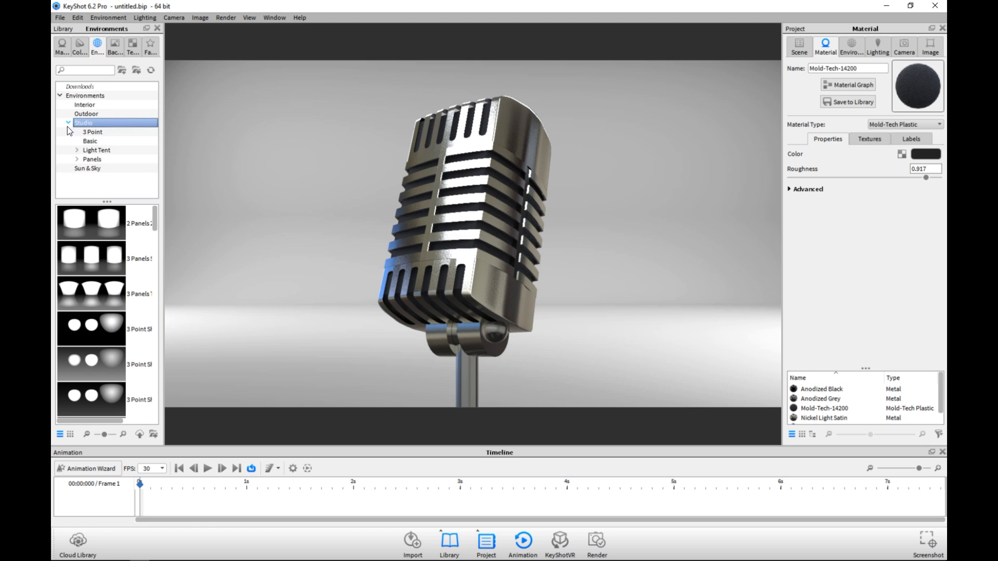
{"action": "left_click", "coordinate": [77, 159]}
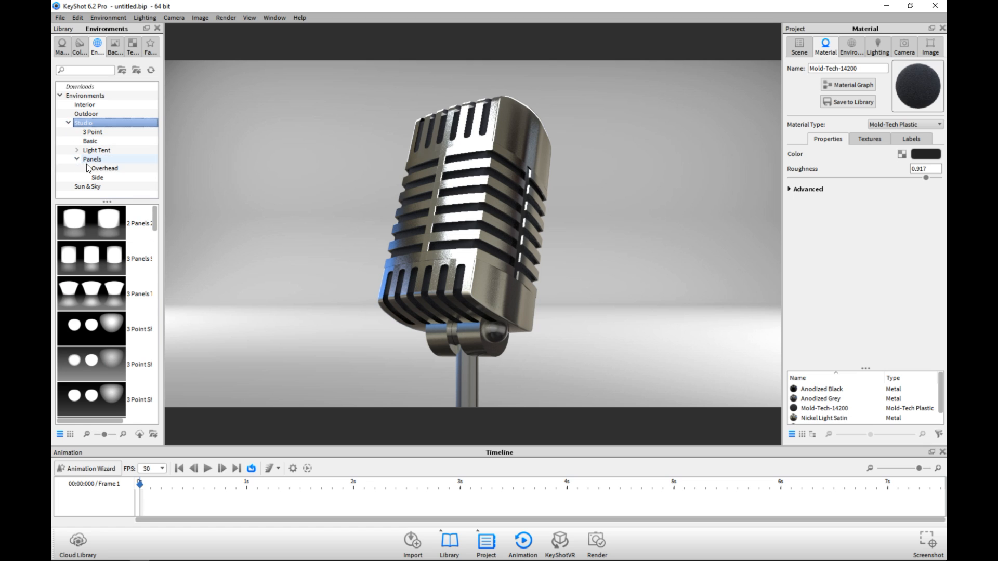
{"action": "left_click", "coordinate": [102, 169]}
{"action": "left_click_drag", "start_coordinate": [106, 222], "coordinate": [286, 210]}
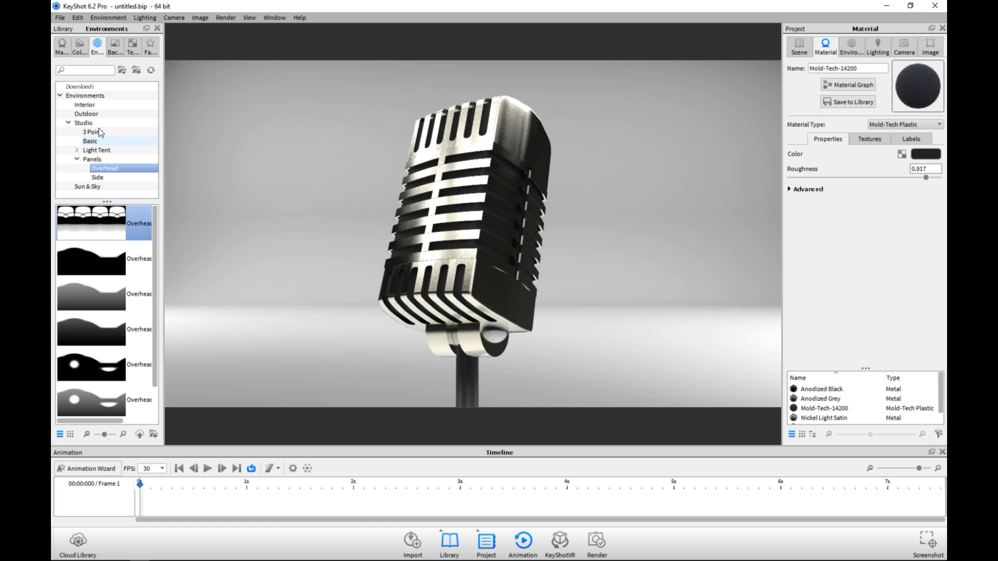
Step: Try two Dosch environments and an hdri location from the interior environments, and restore the office desk lighting
{"action": "left_click", "coordinate": [88, 104]}
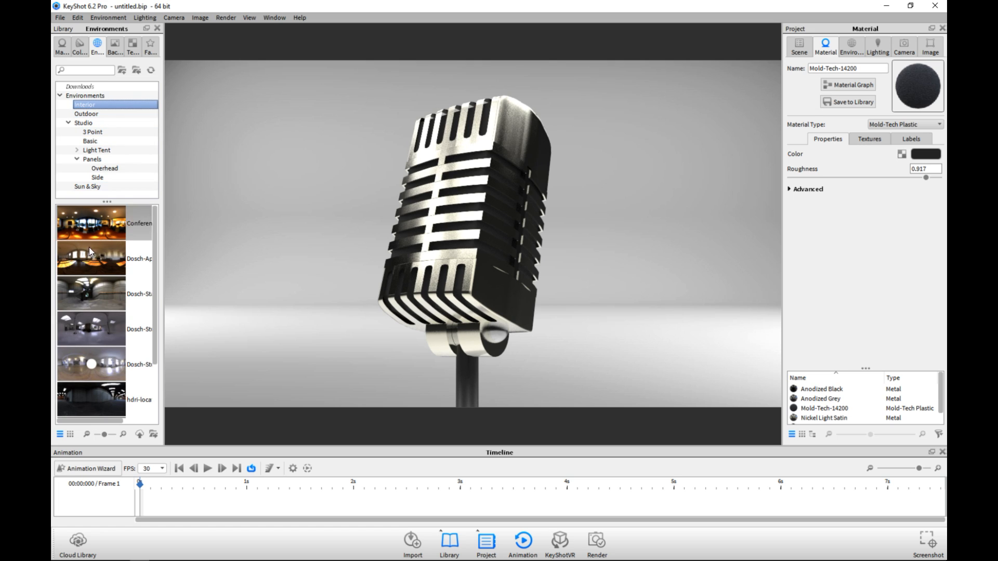
{"action": "mouse_move", "coordinate": [91, 329]}
{"action": "left_click_drag", "start_coordinate": [91, 327], "coordinate": [238, 282]}
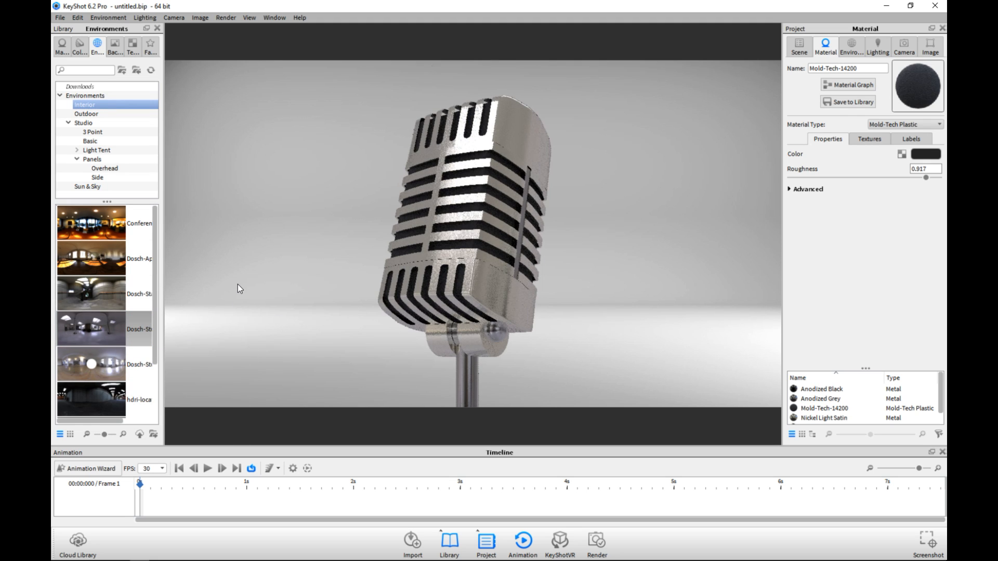
{"action": "left_click_drag", "start_coordinate": [92, 364], "coordinate": [239, 310]}
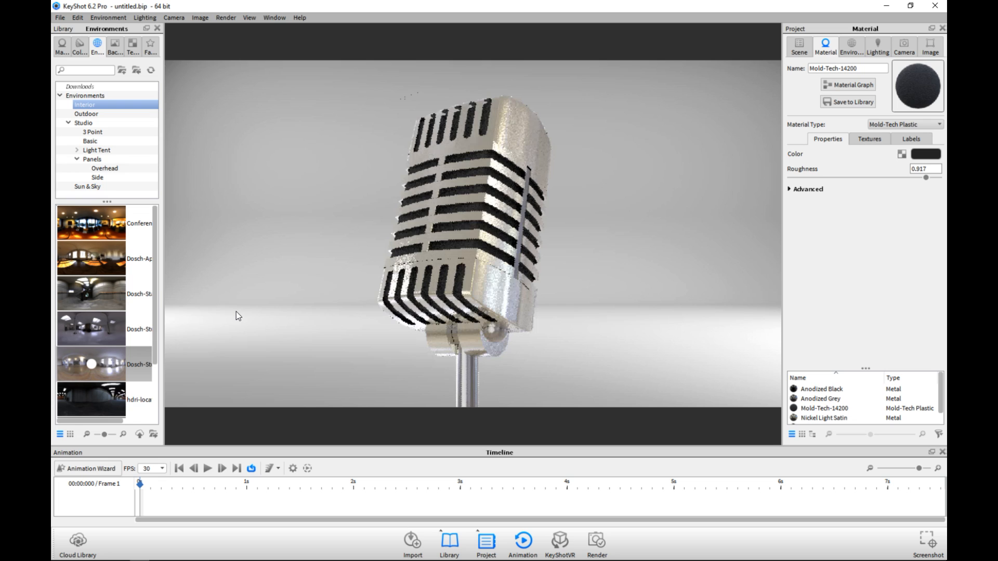
{"action": "left_click_drag", "start_coordinate": [94, 398], "coordinate": [245, 322]}
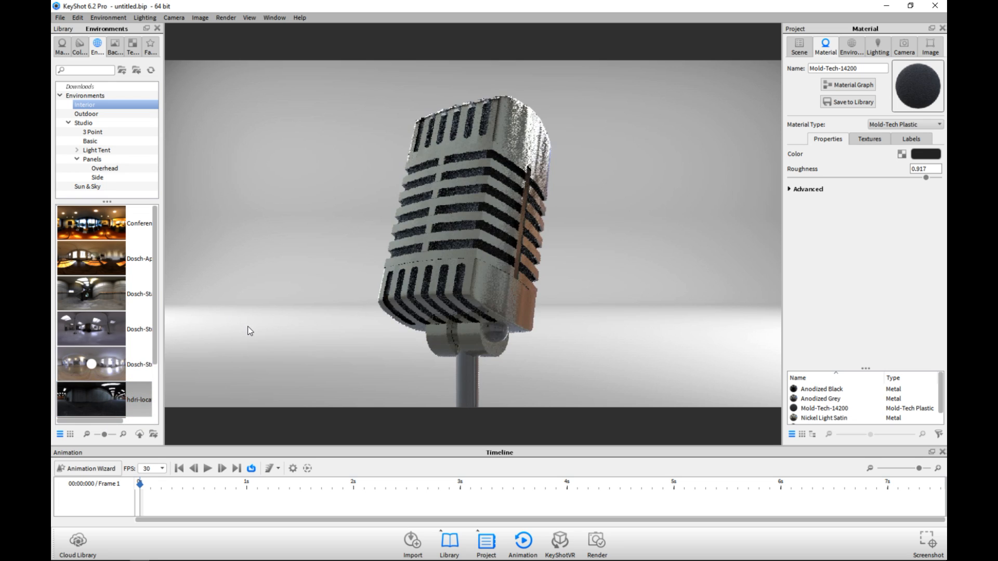
{"action": "scroll", "coordinate": [85, 225], "scroll_direction": "down", "scroll_amount": 3}
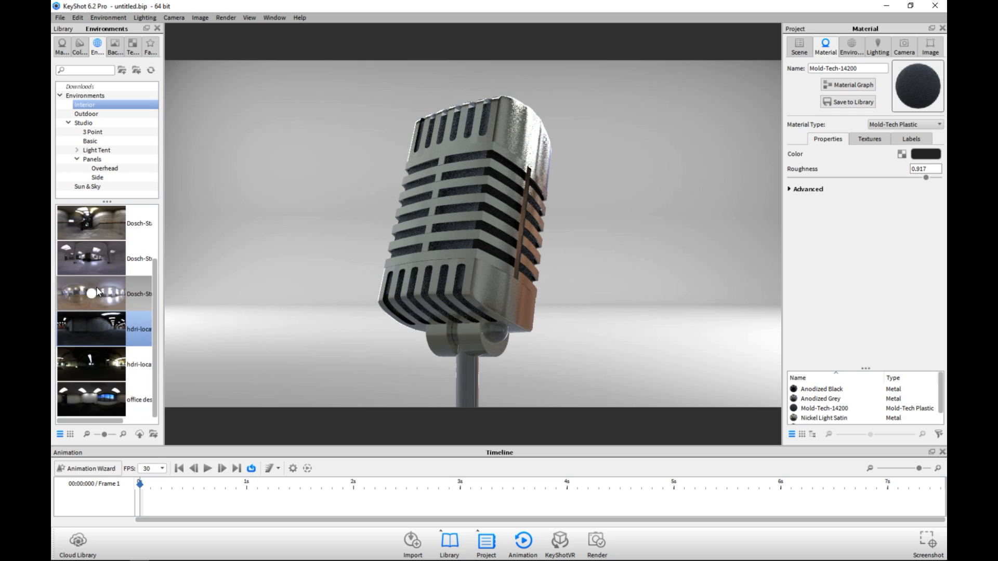
{"action": "left_click_drag", "start_coordinate": [103, 398], "coordinate": [224, 330]}
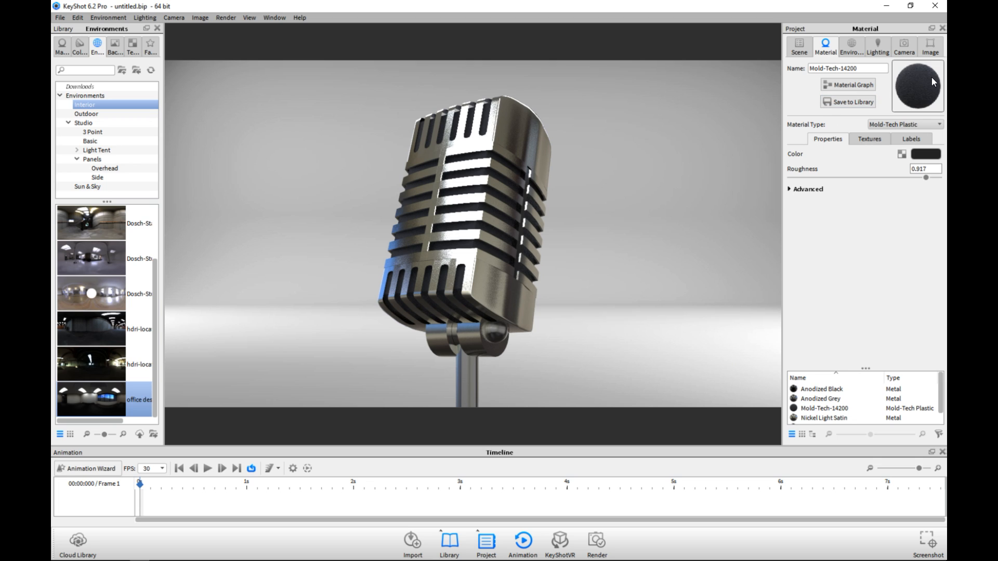
Step: Set the image brightness to 1.15 and enable the image effects
{"action": "left_click", "coordinate": [930, 47]}
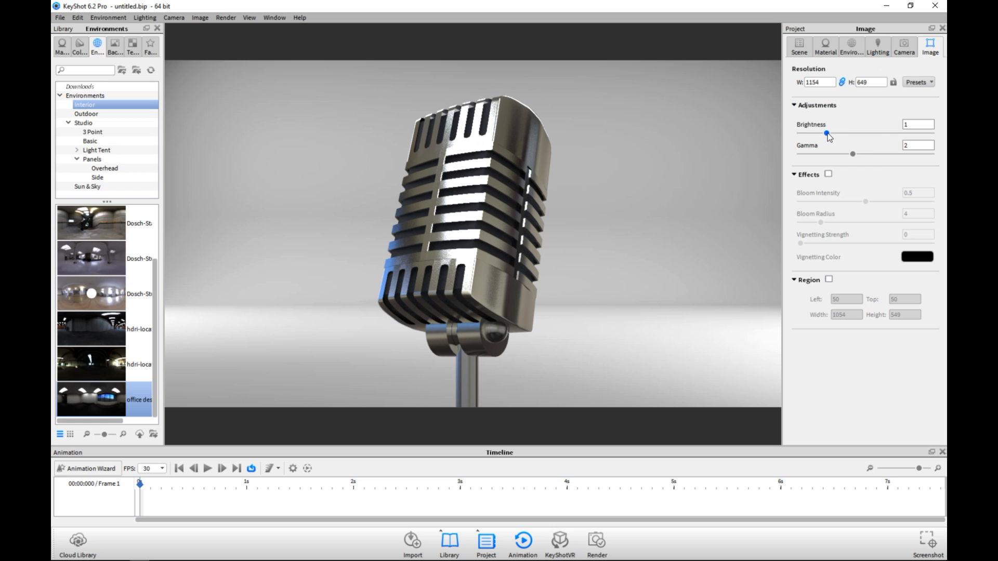
{"action": "left_click_drag", "start_coordinate": [828, 133], "coordinate": [832, 134]}
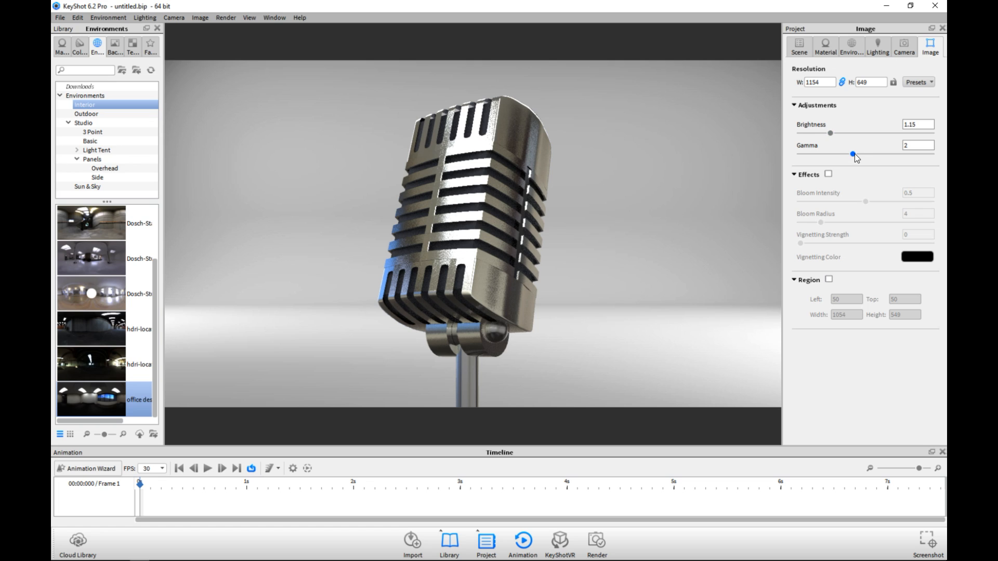
{"action": "left_click", "coordinate": [831, 174]}
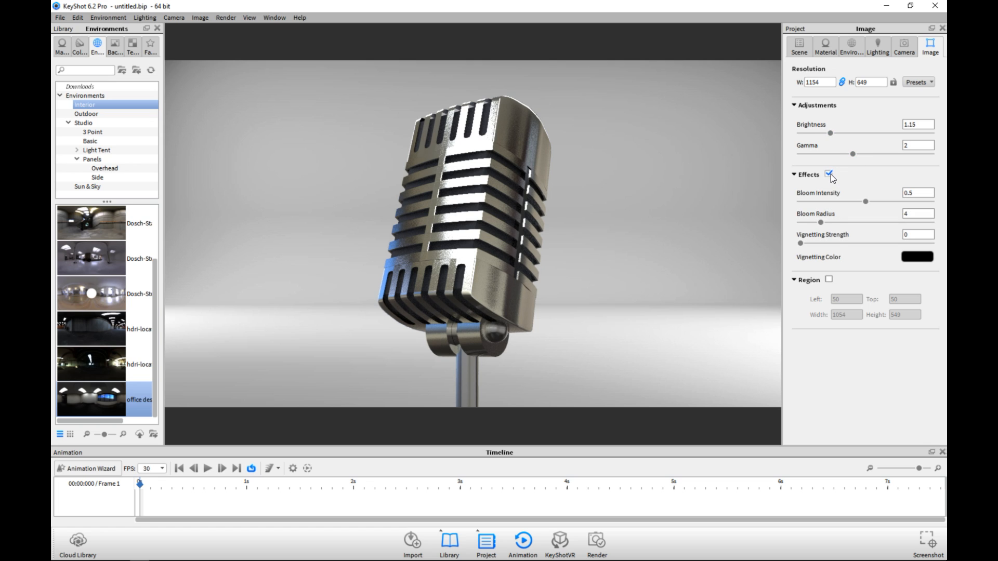
Step: Set the image's vignetting strength to 0.23
{"action": "left_click_drag", "start_coordinate": [801, 245], "coordinate": [831, 255]}
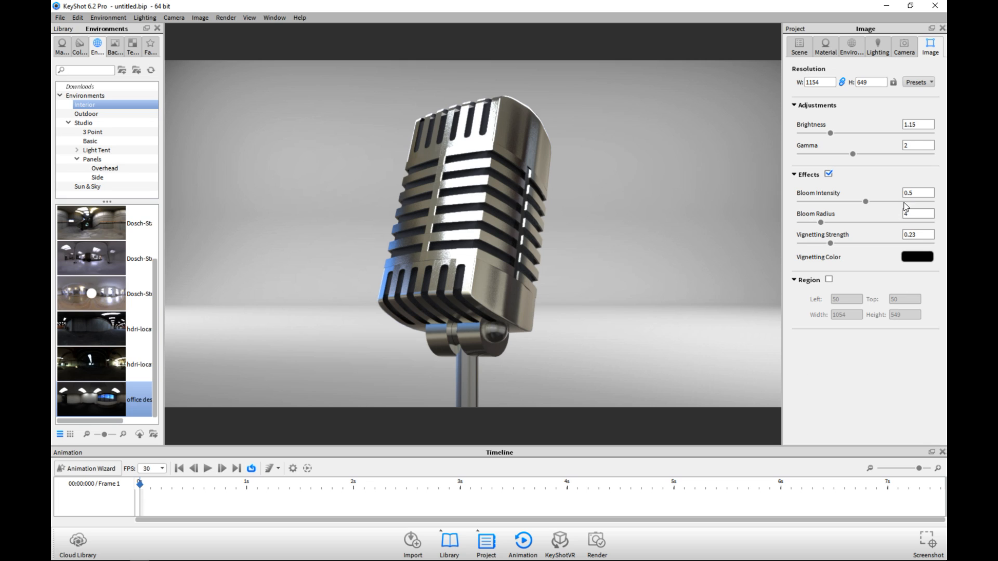
{"action": "left_click", "coordinate": [902, 49]}
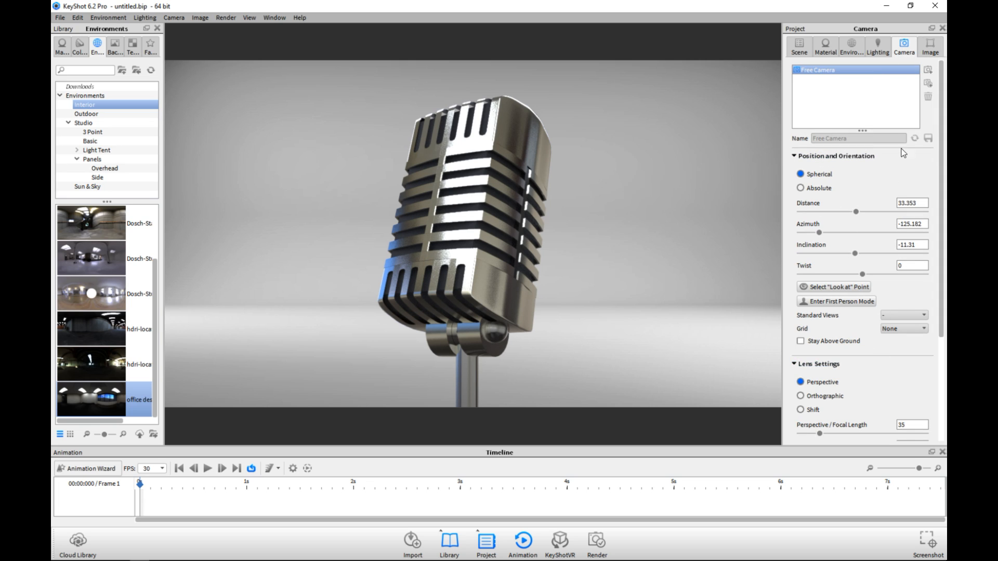
Step: Apply the Full Simulation lighting preset, then raise the ray bounces to 31 and the shadow quality to 3.408
{"action": "left_click", "coordinate": [881, 51]}
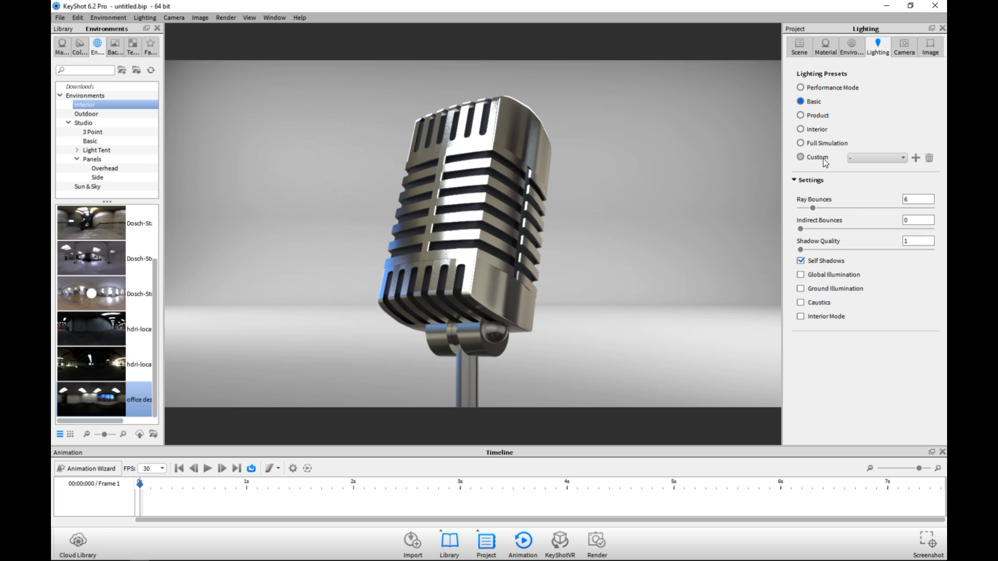
{"action": "left_click", "coordinate": [801, 144]}
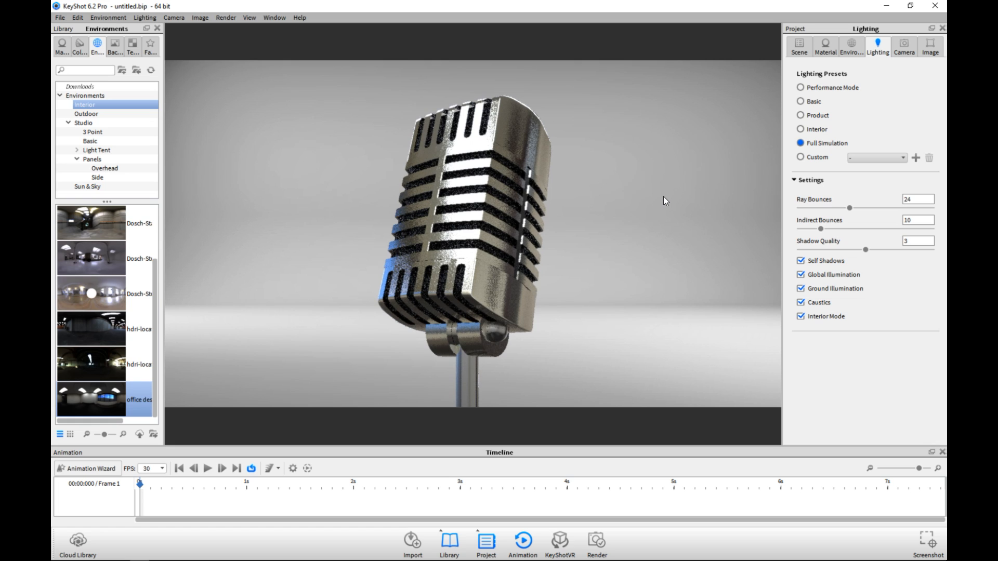
{"action": "left_click_drag", "start_coordinate": [850, 208], "coordinate": [864, 210]}
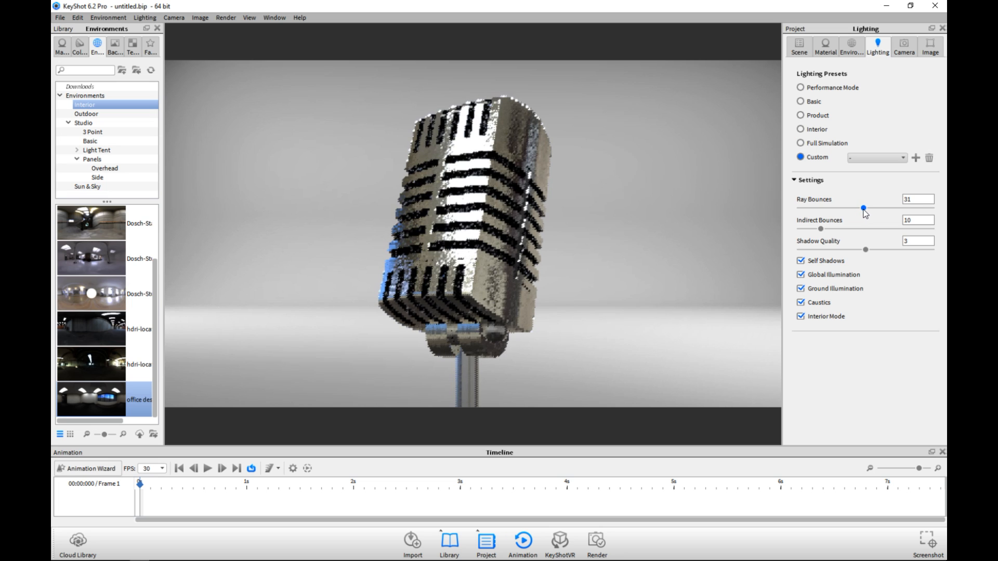
{"action": "left_click_drag", "start_coordinate": [866, 250], "coordinate": [879, 251]}
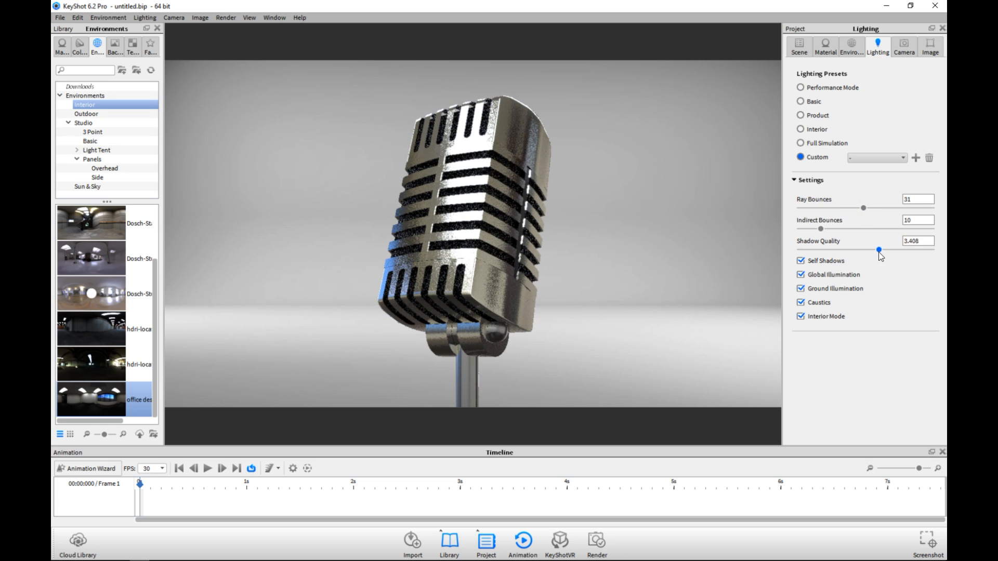
Step: Try the lighting without interior mode, re-enable it, and turn off caustics
{"action": "left_click", "coordinate": [800, 316]}
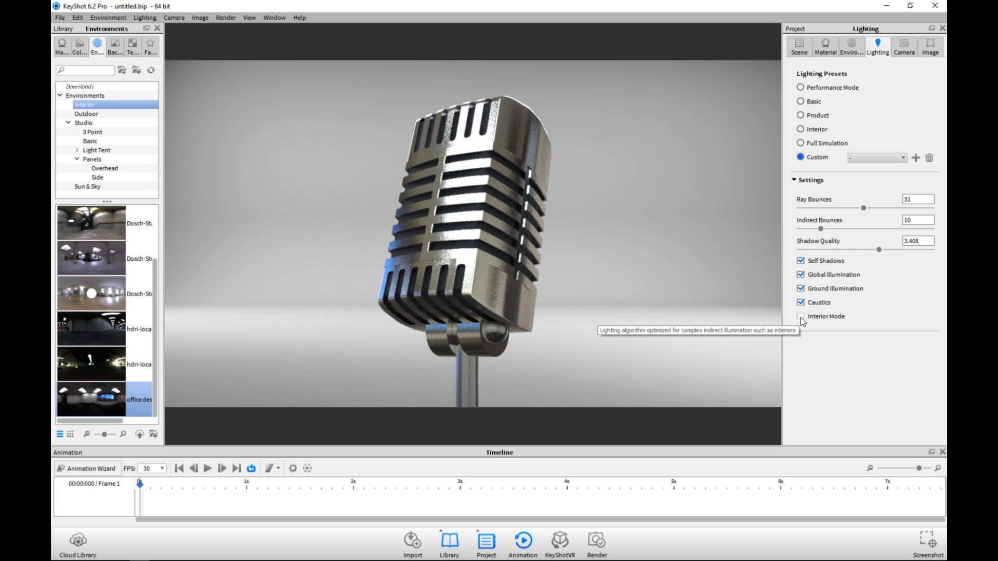
{"action": "left_click", "coordinate": [801, 316]}
{"action": "left_click", "coordinate": [801, 303]}
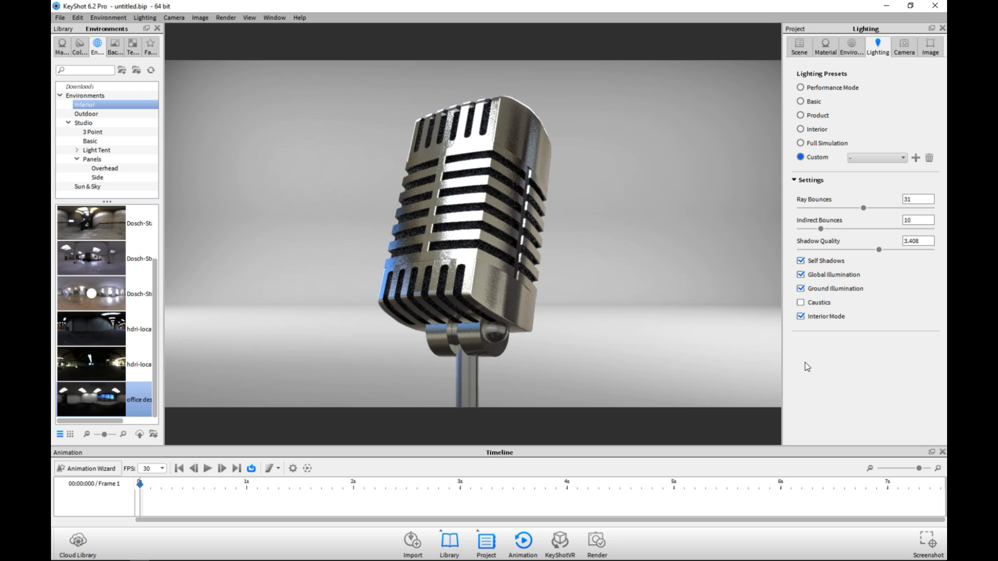
Step: Open the office desk environment in the HDRI Editor and set its blur to 0.287
{"action": "left_click", "coordinate": [851, 47]}
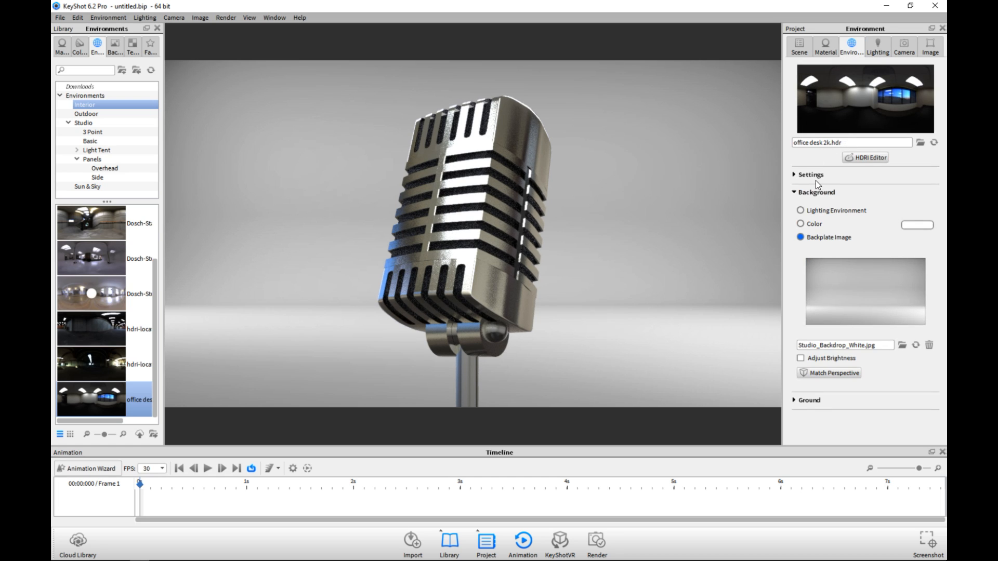
{"action": "left_click", "coordinate": [870, 158]}
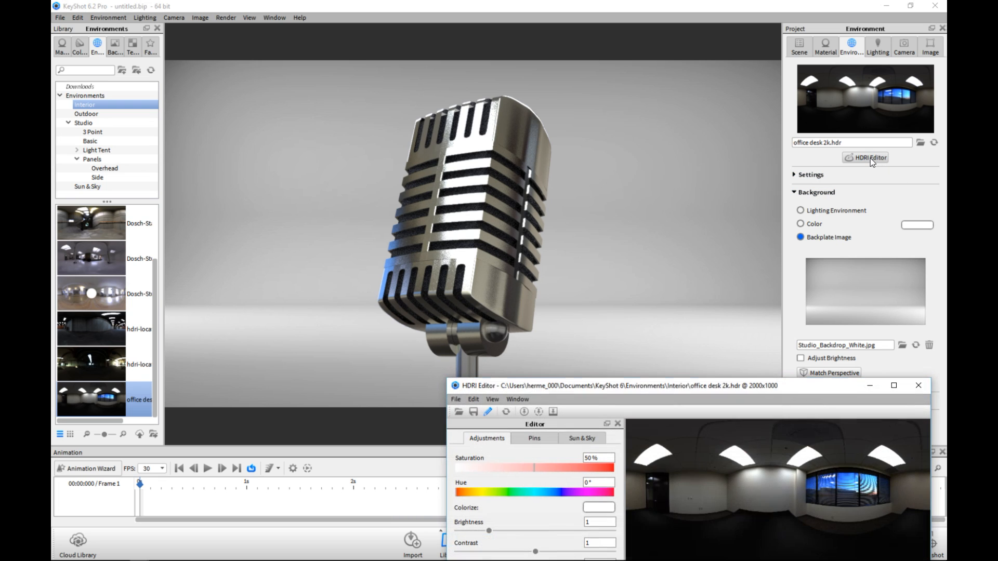
{"action": "left_click_drag", "start_coordinate": [802, 387], "coordinate": [843, 238]}
{"action": "left_click_drag", "start_coordinate": [498, 421], "coordinate": [543, 420]}
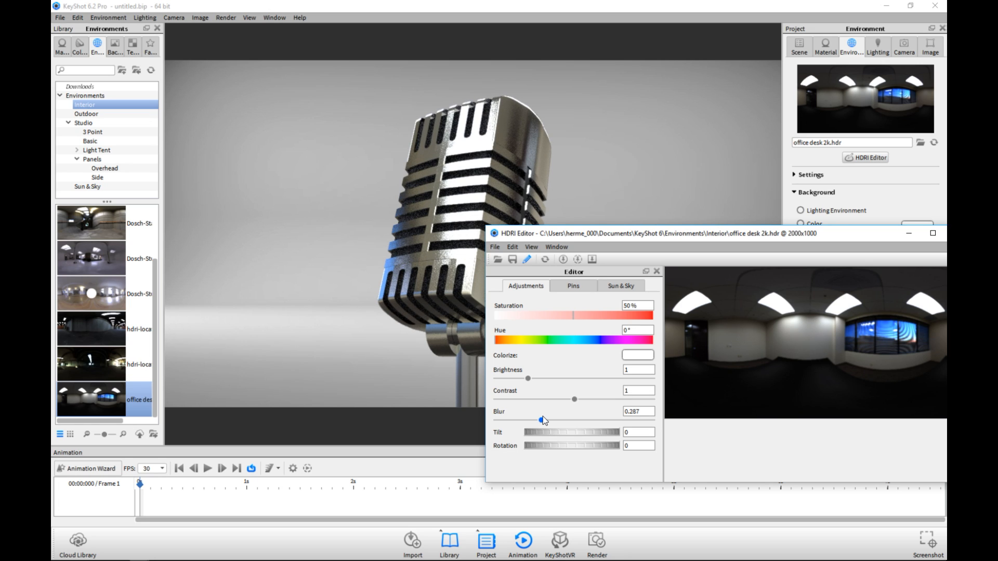
Step: Add a circular light pin to the environment and place it over the near edge of the blue-lit window
{"action": "left_click", "coordinate": [573, 287]}
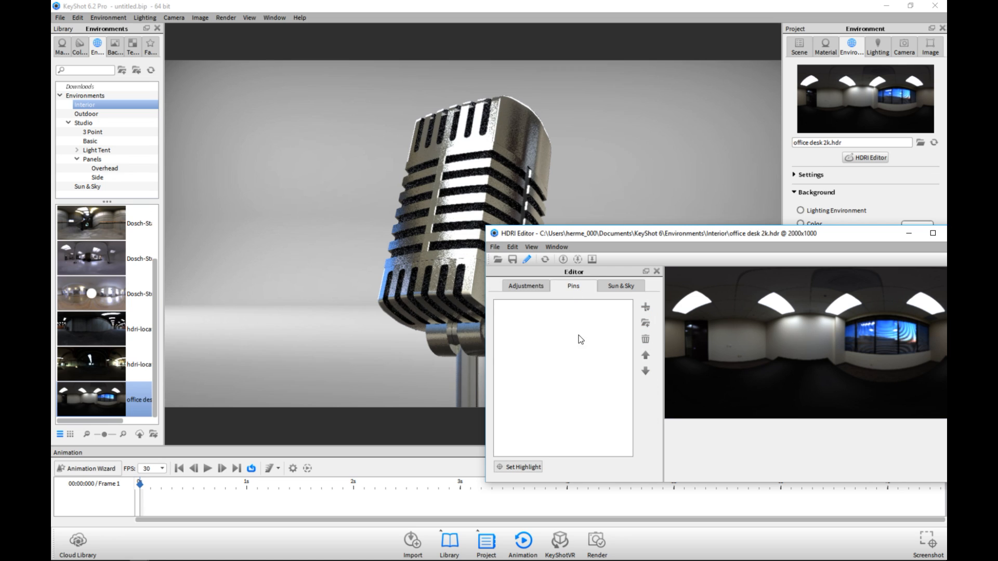
{"action": "left_click", "coordinate": [647, 307]}
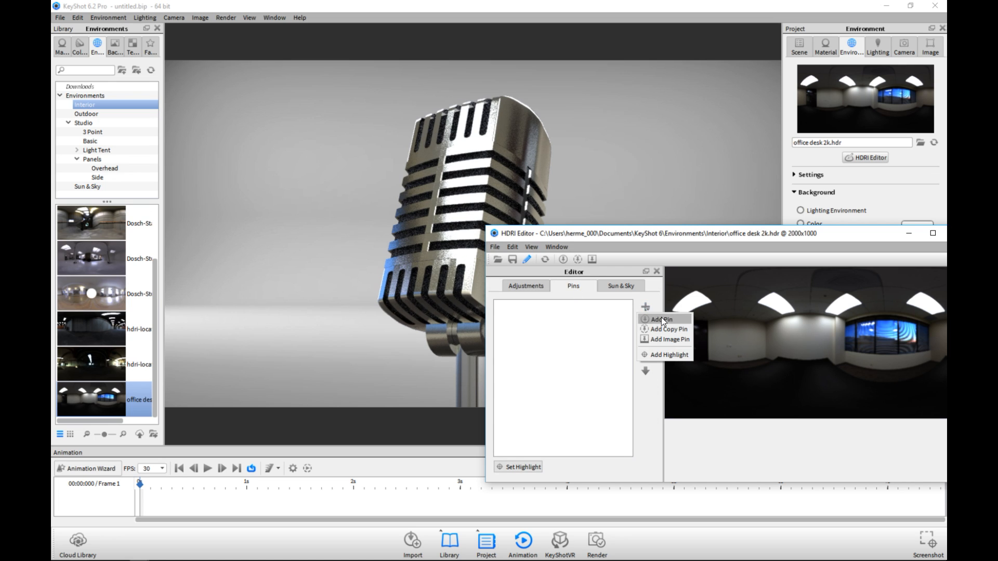
{"action": "left_click", "coordinate": [658, 318]}
{"action": "left_click_drag", "start_coordinate": [807, 342], "coordinate": [828, 349]}
{"action": "left_click", "coordinate": [795, 345]}
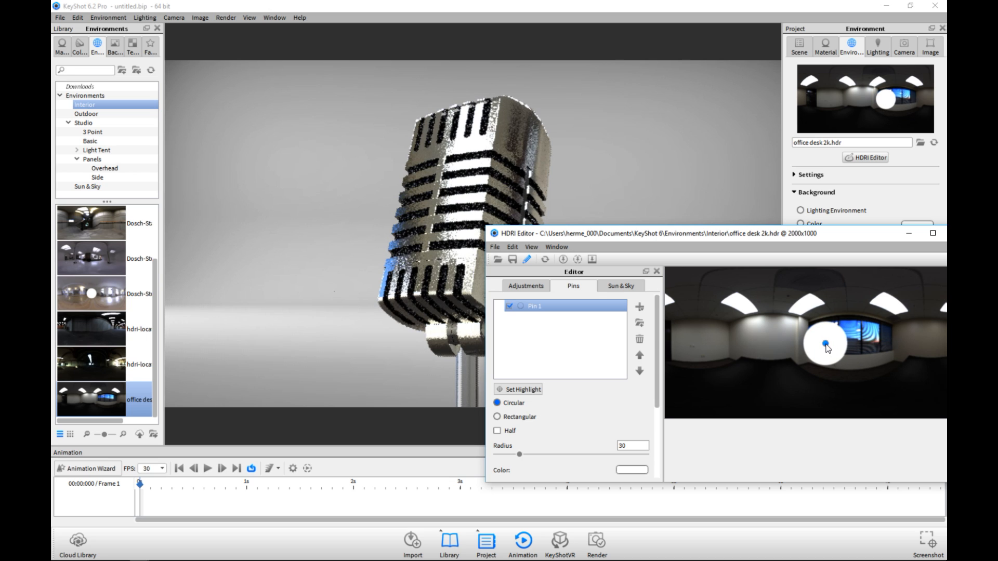
{"action": "left_click_drag", "start_coordinate": [826, 347], "coordinate": [824, 345]}
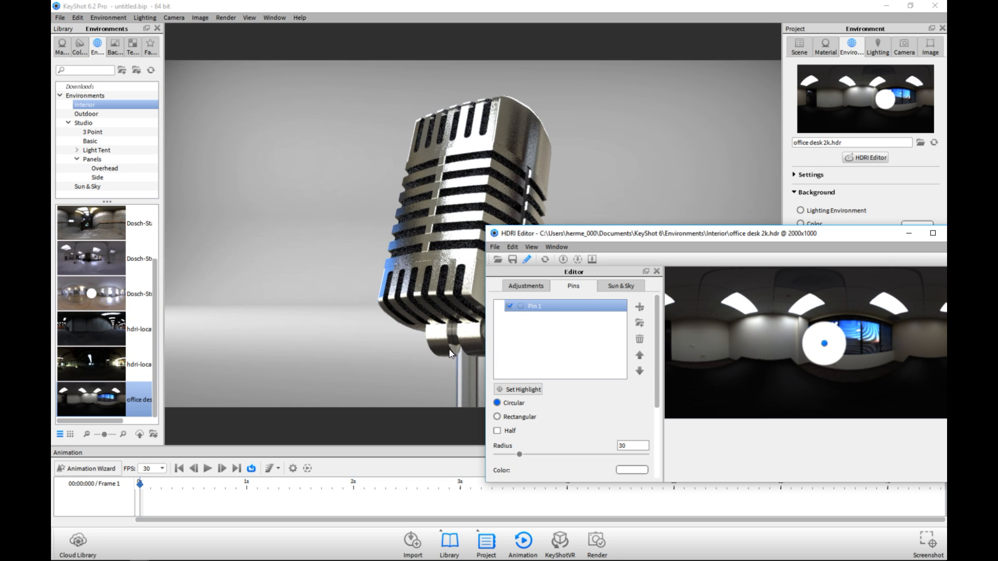
Step: Move the light pin down to the dark area below the window's edge and close the HDRI Editor
{"action": "left_click_drag", "start_coordinate": [637, 235], "coordinate": [697, 102]}
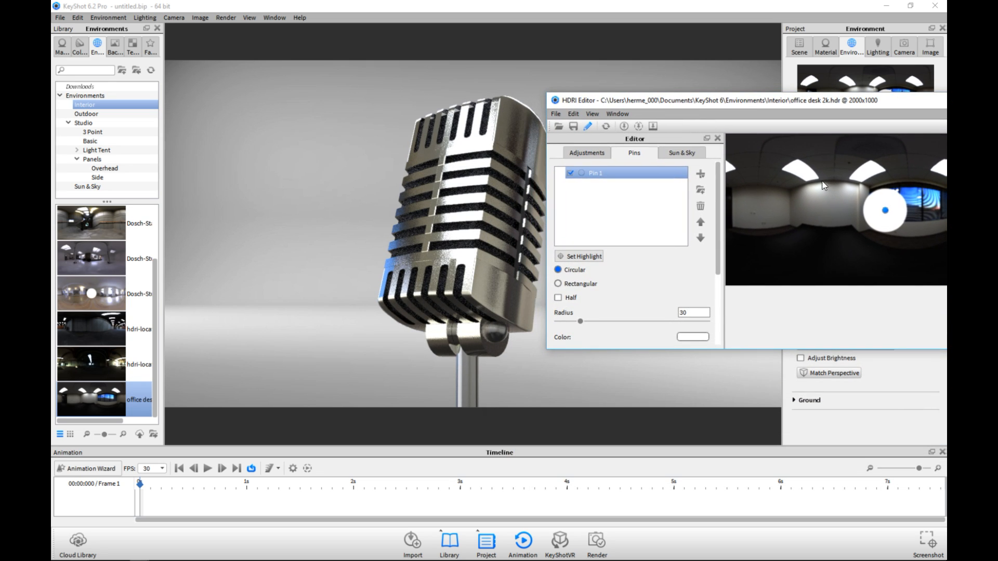
{"action": "left_click_drag", "start_coordinate": [886, 218], "coordinate": [864, 232]}
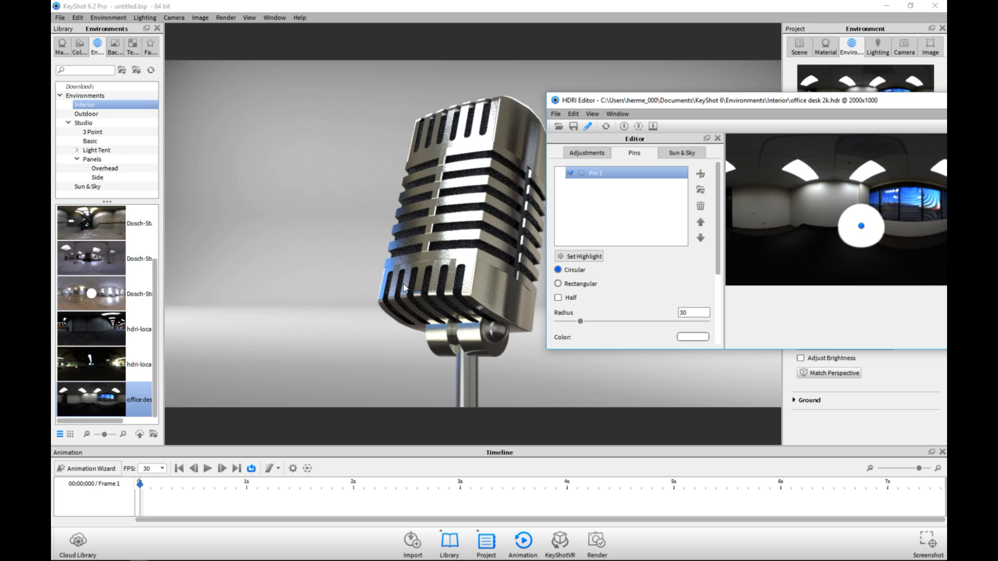
{"action": "left_click_drag", "start_coordinate": [898, 103], "coordinate": [574, 183]}
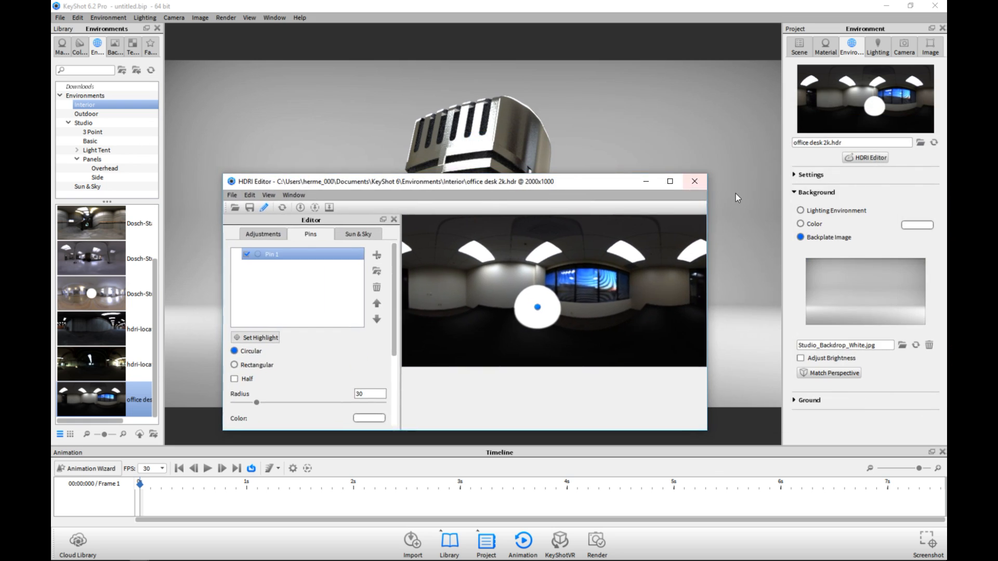
{"action": "left_click", "coordinate": [696, 182]}
Step: Apply the wavy_bumps_normal texture as a bump map to the microphone's middle and lower body and set its scale to 0.15
{"action": "left_click", "coordinate": [826, 48]}
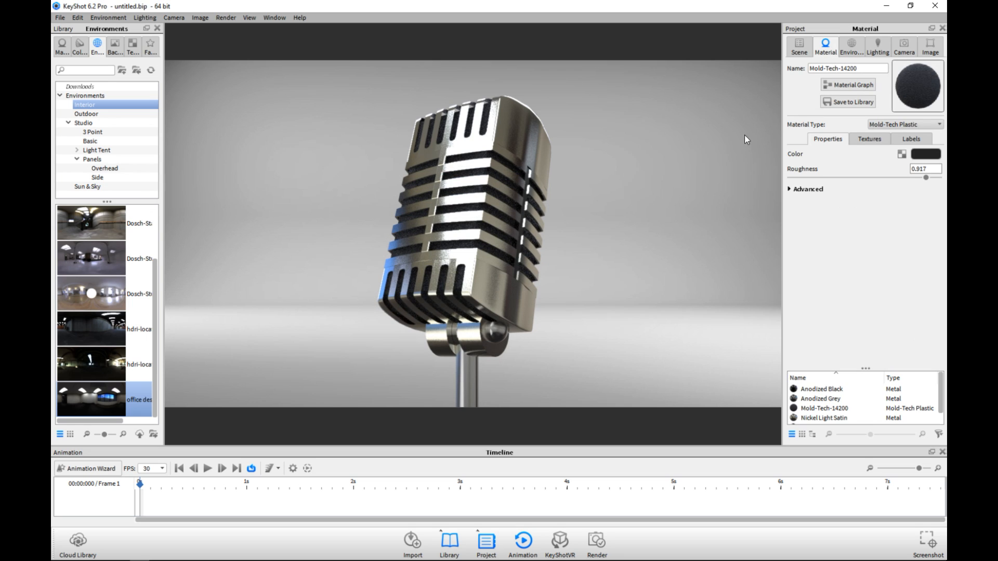
{"action": "left_click", "coordinate": [134, 47]}
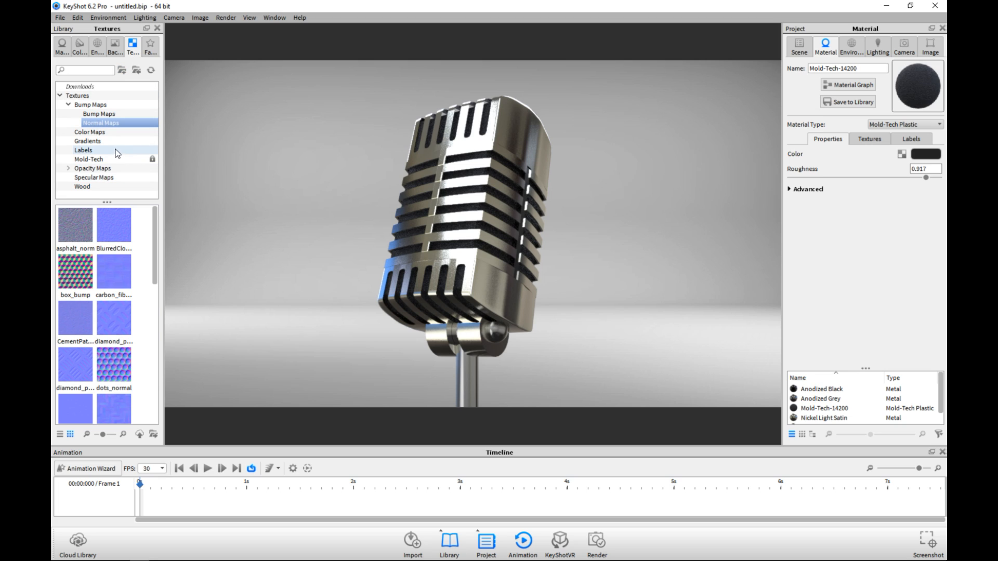
{"action": "left_click", "coordinate": [106, 161]}
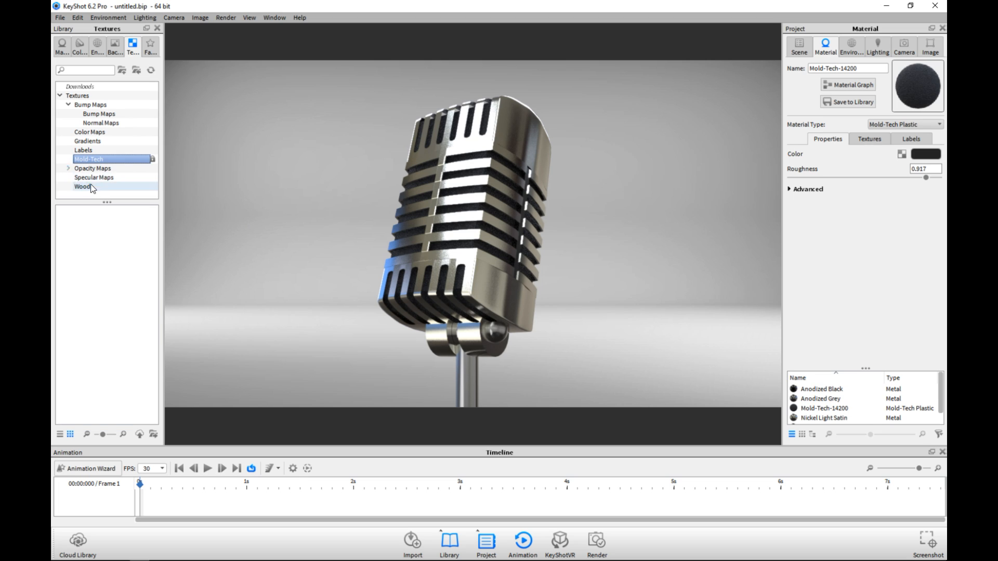
{"action": "left_click", "coordinate": [111, 123]}
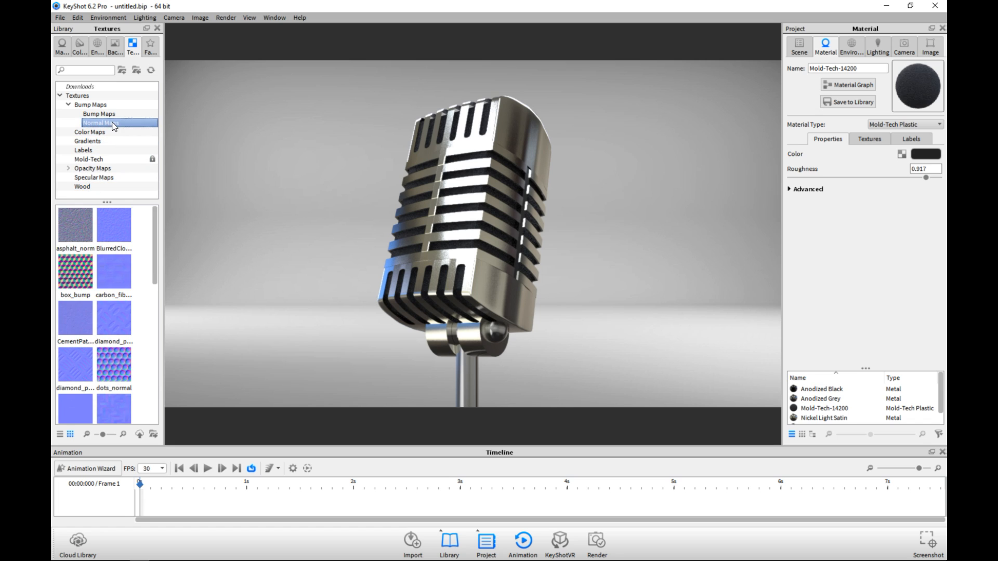
{"action": "scroll", "coordinate": [105, 316], "scroll_direction": "down", "scroll_amount": 5}
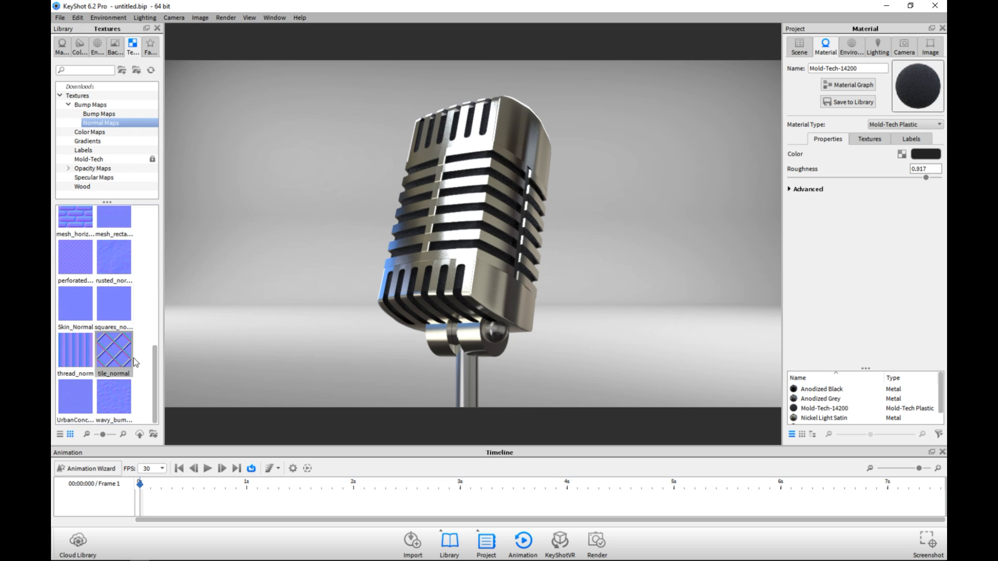
{"action": "left_click_drag", "start_coordinate": [115, 397], "coordinate": [484, 288]}
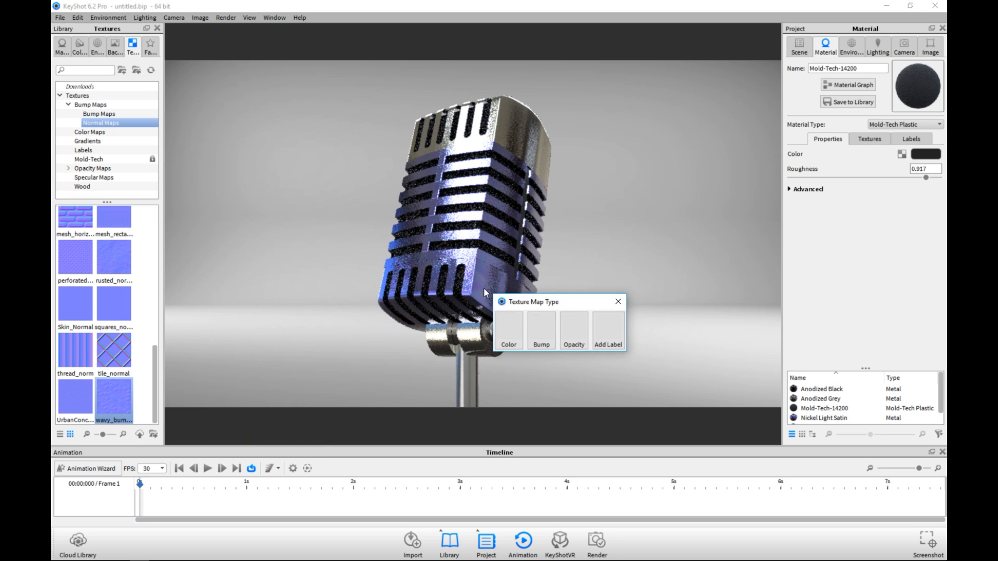
{"action": "left_click", "coordinate": [547, 331]}
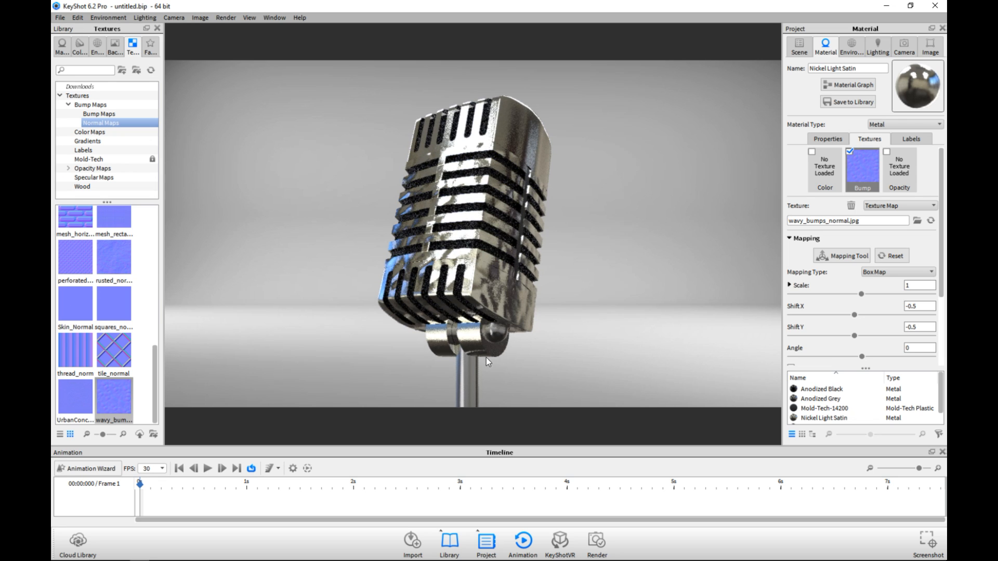
{"action": "left_click", "coordinate": [865, 173]}
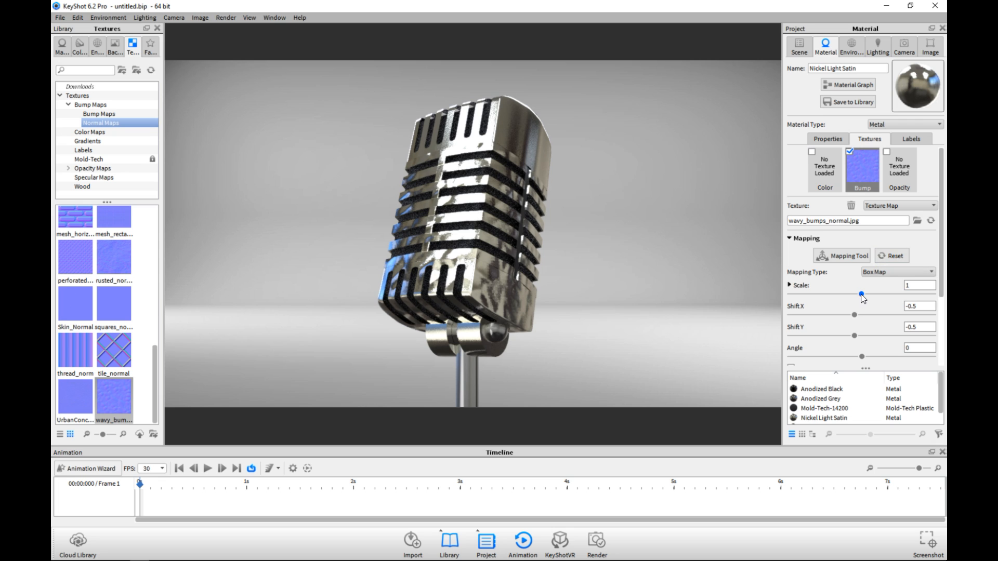
{"action": "left_click_drag", "start_coordinate": [861, 294], "coordinate": [803, 299]}
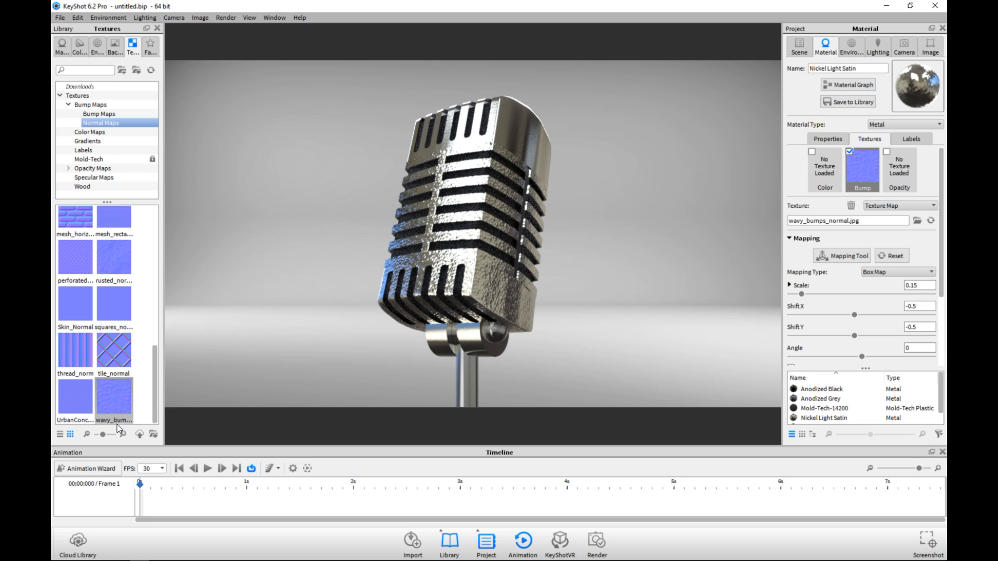
Step: Apply the wavy_bumps_normal bump map to the microphone's top cap and swivel bracket material, with a scale of 0.15
{"action": "left_click_drag", "start_coordinate": [110, 397], "coordinate": [509, 130]}
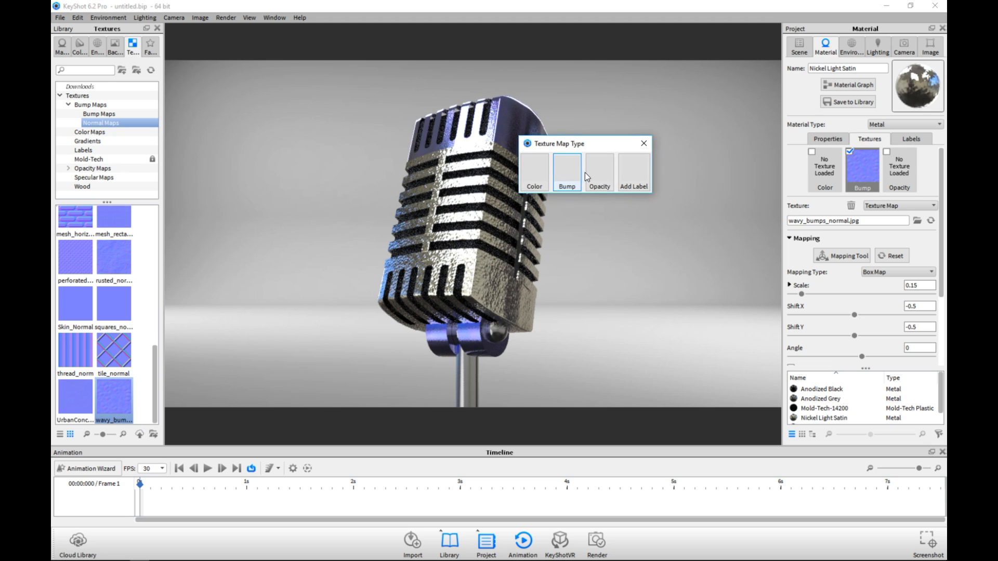
{"action": "left_click", "coordinate": [569, 169]}
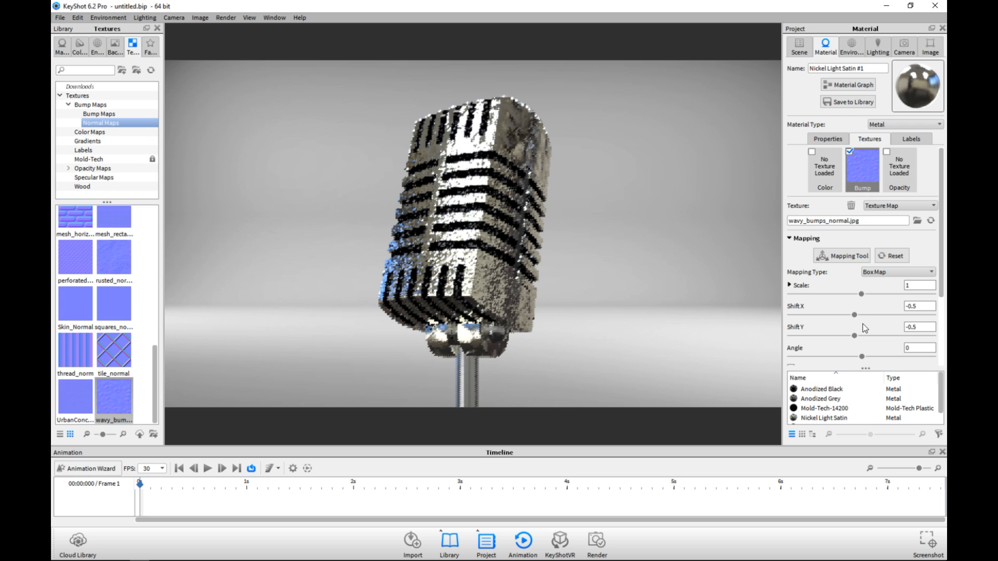
{"action": "left_click_drag", "start_coordinate": [862, 294], "coordinate": [825, 295]}
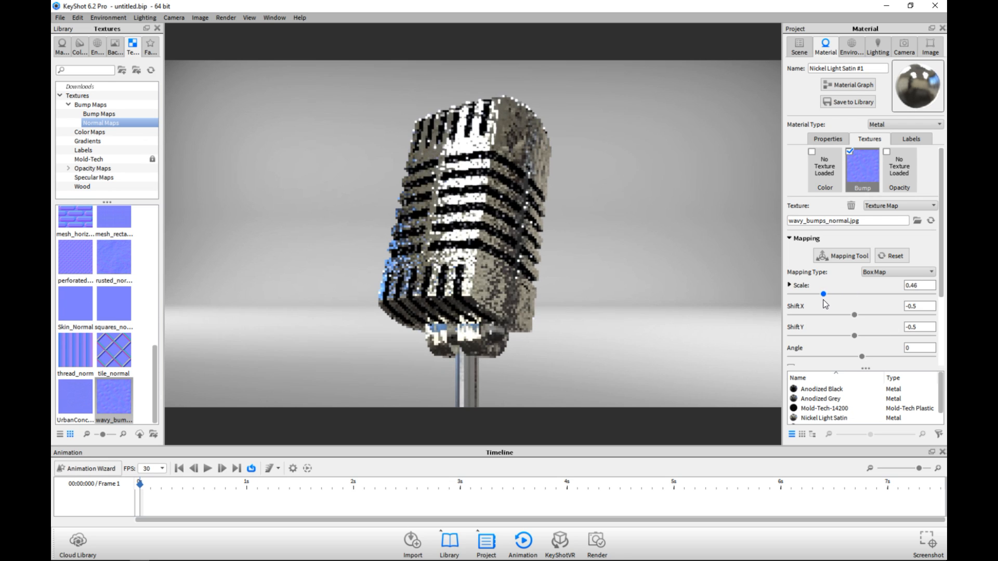
{"action": "double_click", "coordinate": [919, 286]}
{"action": "type", "text": "0.15"}
{"action": "key", "text": "Return"}
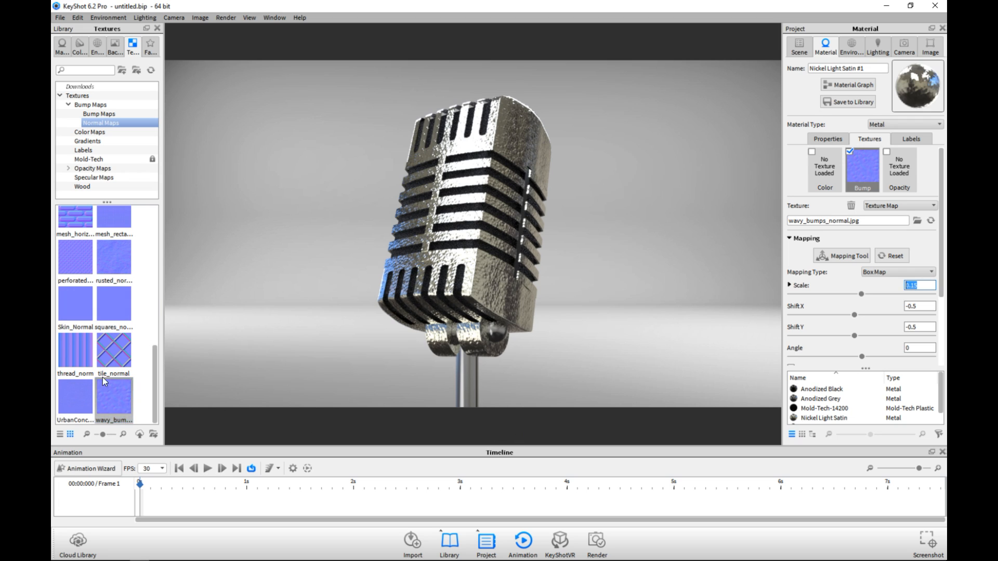
Step: Apply the thread_norm texture as a bump map to the Anodized Grey stand pole and set its scale to 0.196
{"action": "left_click_drag", "start_coordinate": [69, 351], "coordinate": [468, 384]}
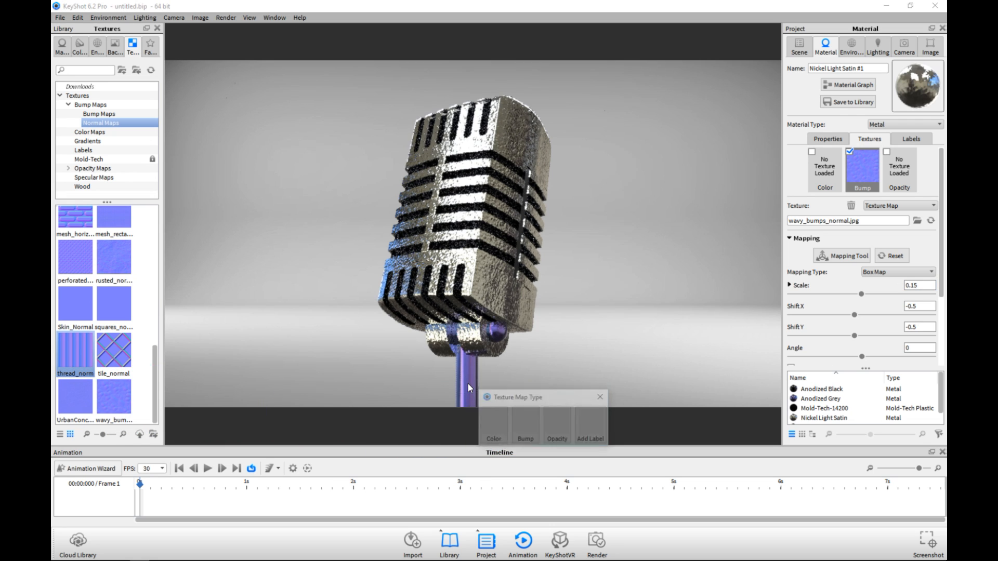
{"action": "left_click", "coordinate": [529, 421]}
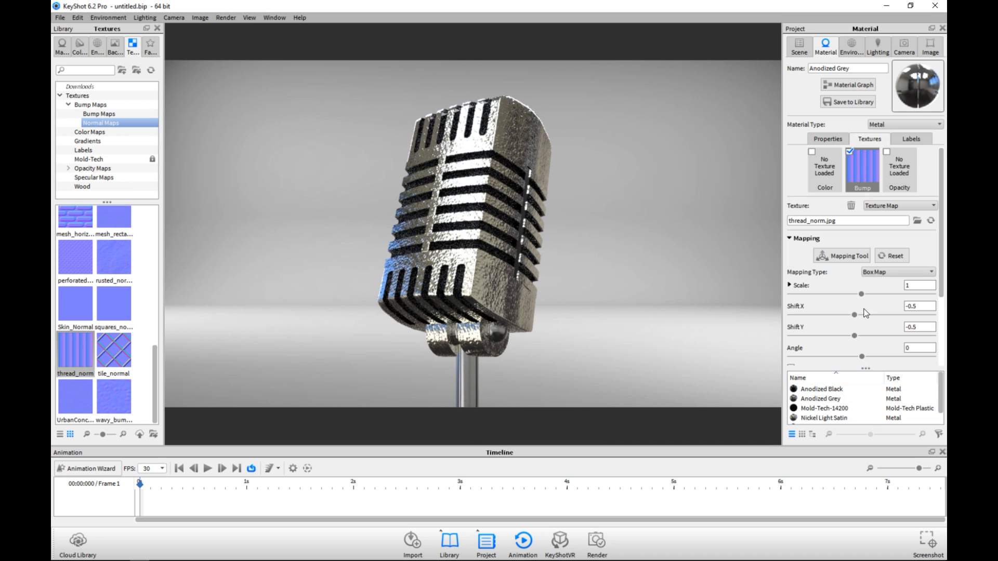
{"action": "left_click_drag", "start_coordinate": [861, 295], "coordinate": [792, 299]}
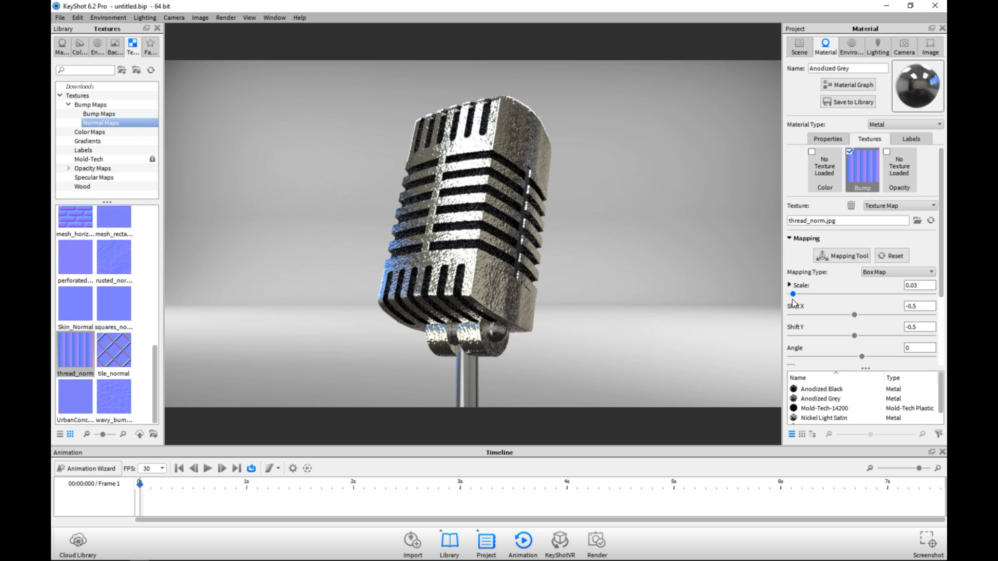
{"action": "left_click_drag", "start_coordinate": [793, 299], "coordinate": [804, 299]}
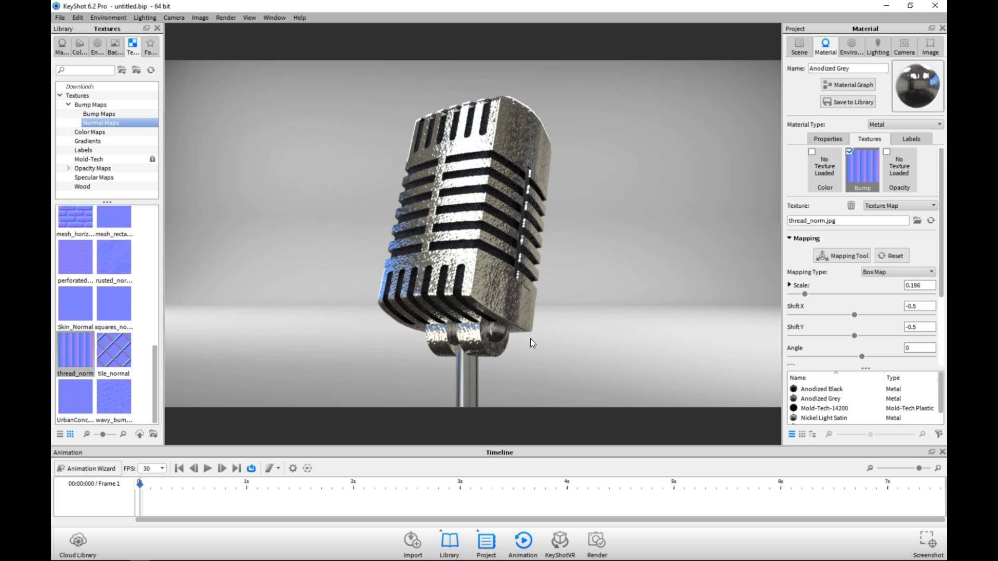
Step: Set the wavy_bumps_normal bump scale to 0.1 on the microphone body's Nickel Light Satin material
{"action": "double_click", "coordinate": [488, 282]}
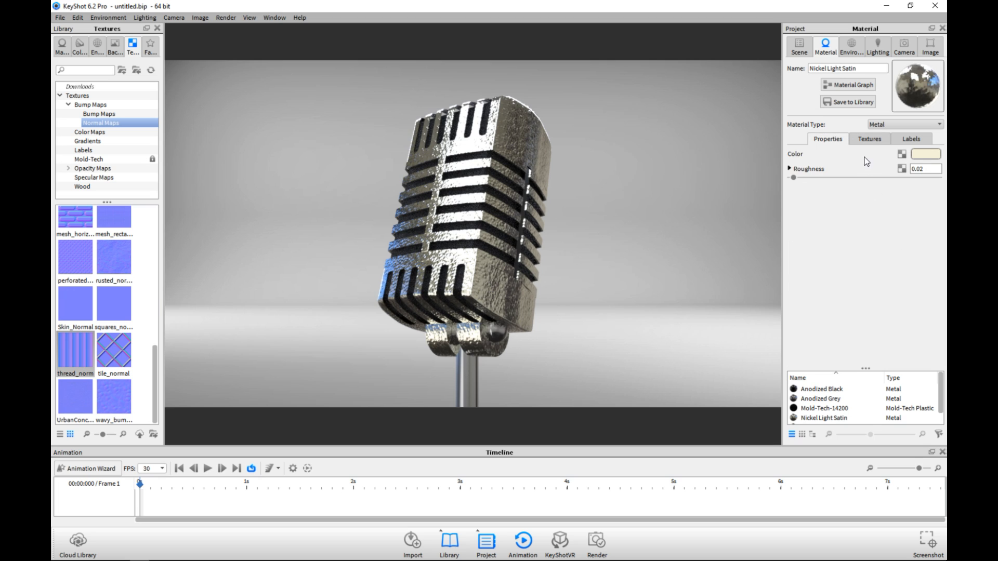
{"action": "left_click", "coordinate": [869, 138]}
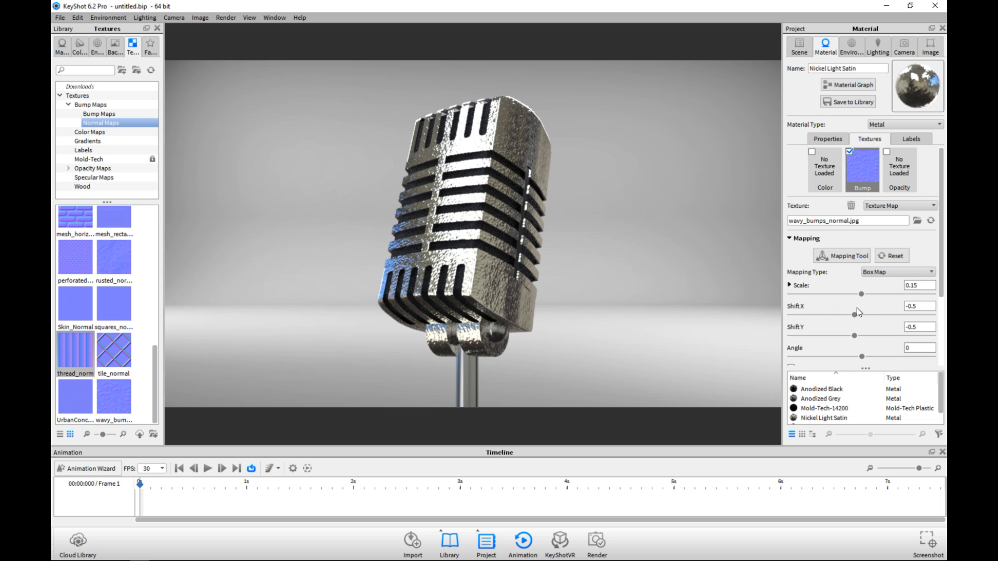
{"action": "left_click_drag", "start_coordinate": [862, 294], "coordinate": [856, 294]}
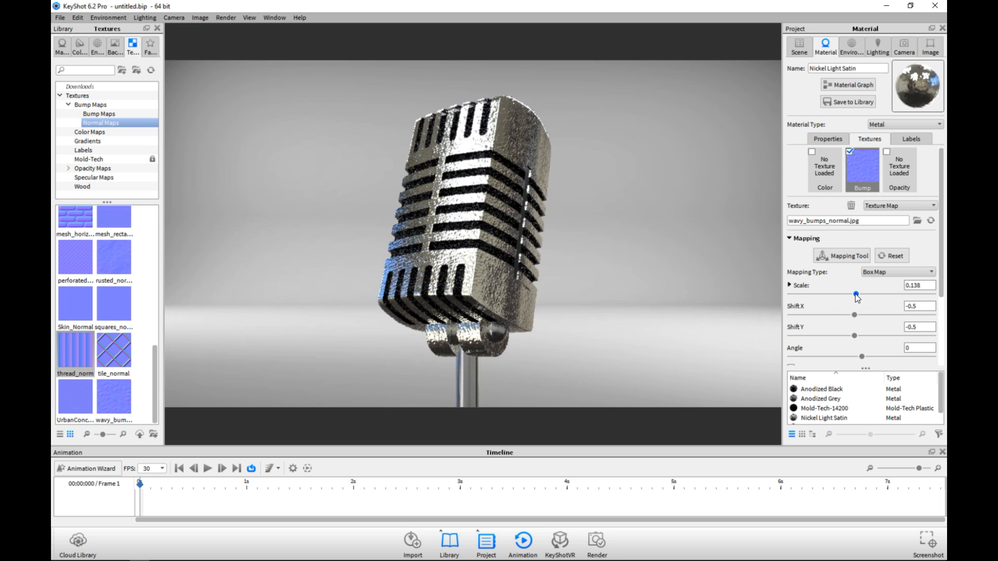
{"action": "double_click", "coordinate": [911, 285]}
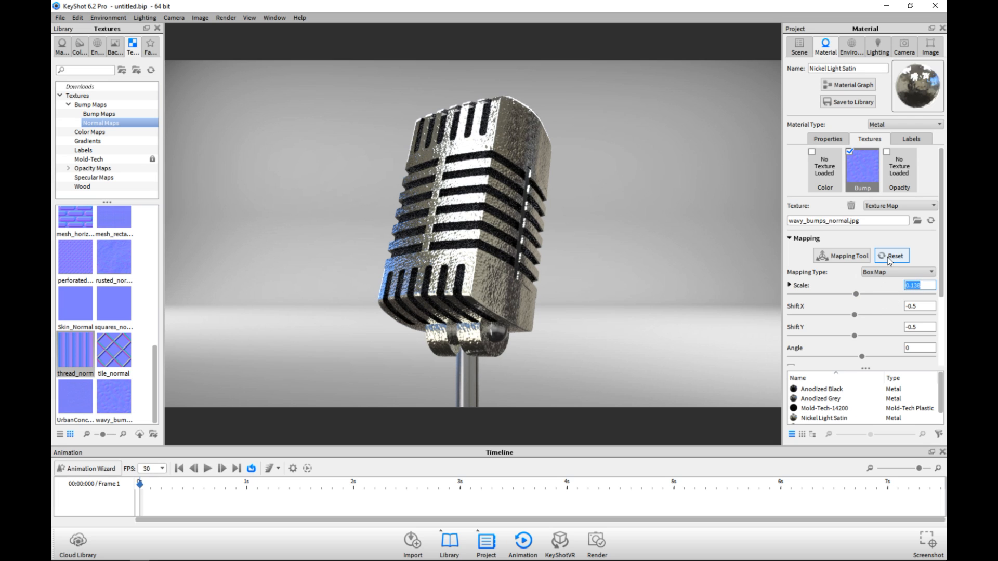
{"action": "type", "text": "0.1"}
{"action": "key", "text": "Return"}
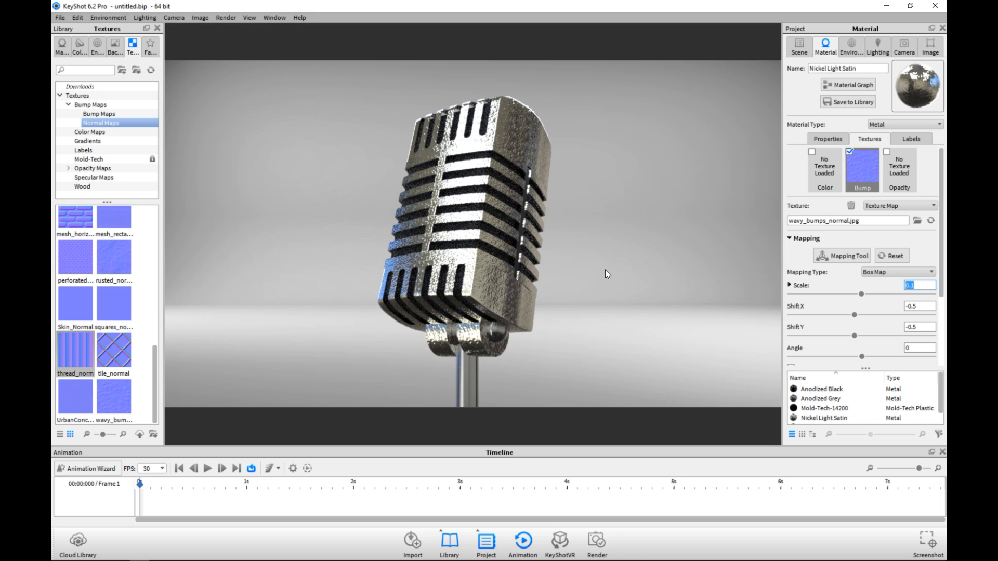
Step: Set the bump scale of the swivel bracket's Nickel Light Satin #1 material to 0.1
{"action": "double_click", "coordinate": [469, 341]}
{"action": "left_click", "coordinate": [869, 138]}
{"action": "left_click", "coordinate": [923, 286]}
{"action": "left_click_drag", "start_coordinate": [923, 286], "coordinate": [848, 294]}
{"action": "type", "text": "0.10"}
{"action": "key", "text": "Return"}
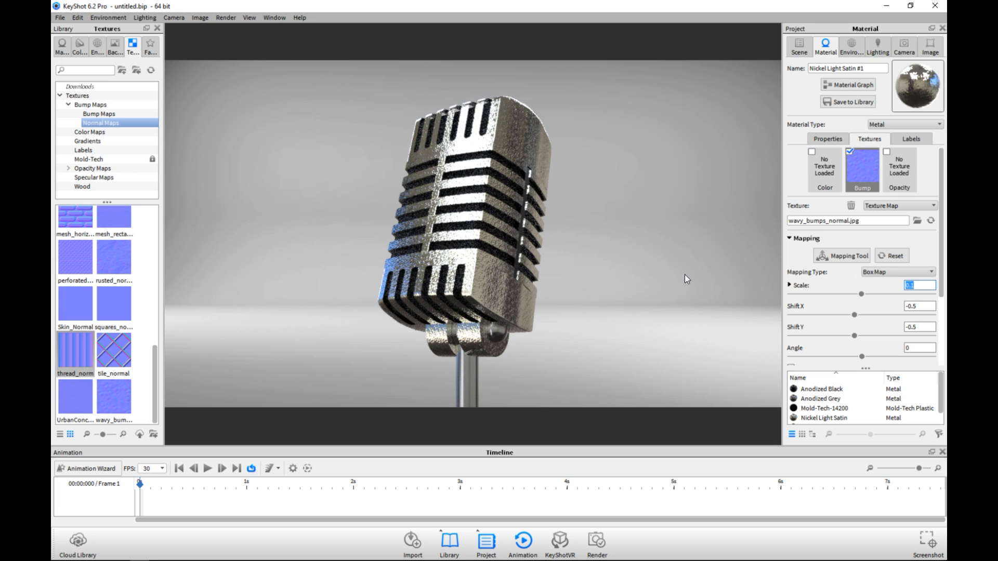
Step: Try a dark Dosch interior environment on the scene, discarding the edits made to the previous HDRI
{"action": "left_click", "coordinate": [115, 48]}
{"action": "left_click", "coordinate": [97, 47]}
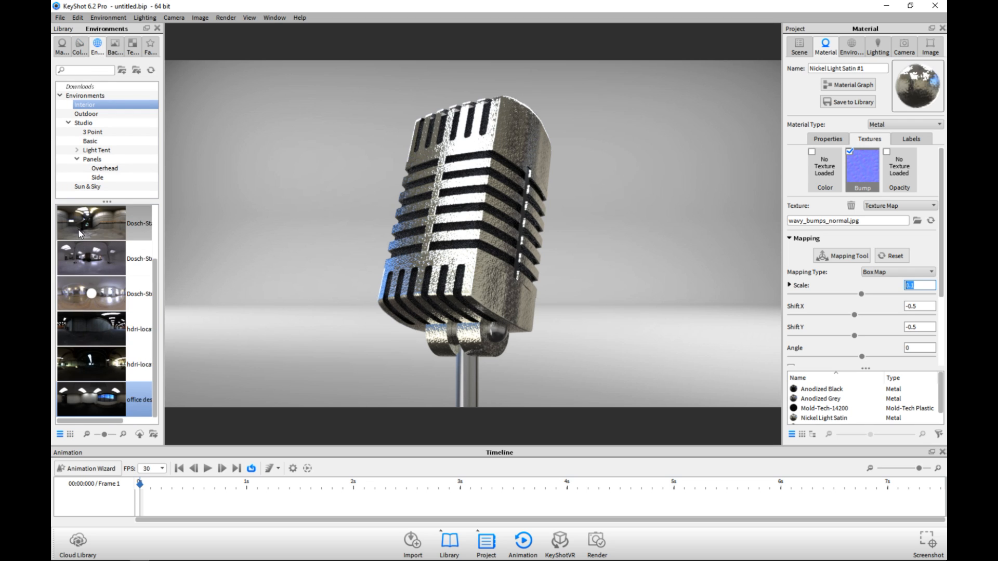
{"action": "left_click_drag", "start_coordinate": [83, 232], "coordinate": [216, 194]}
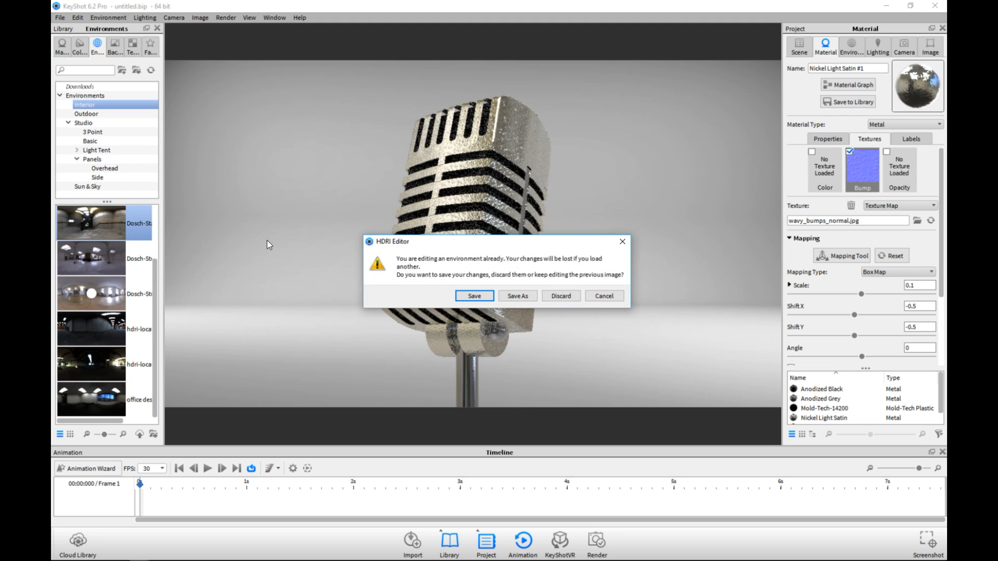
{"action": "left_click", "coordinate": [565, 299]}
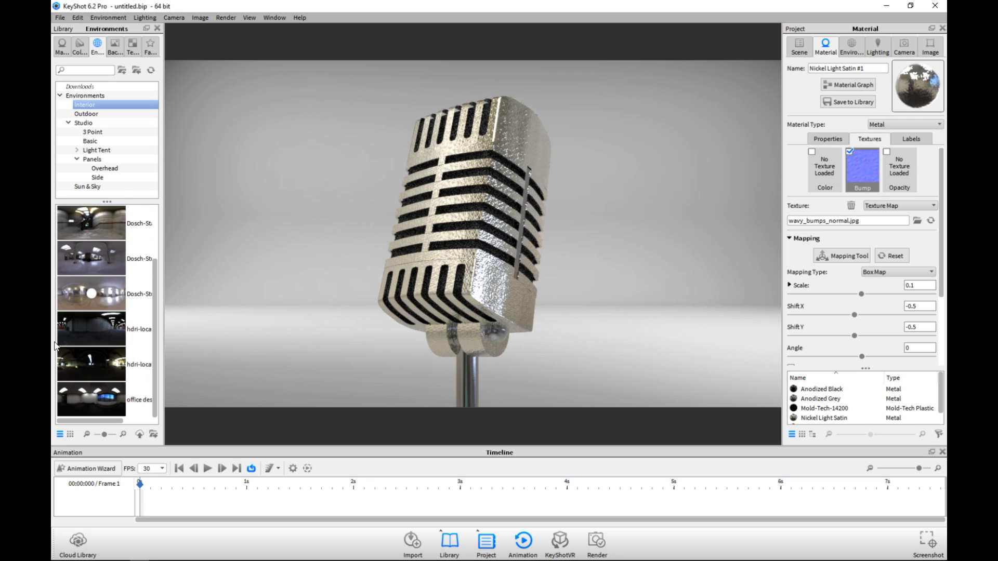
Step: Apply the office desk interior environment to the scene
{"action": "left_click_drag", "start_coordinate": [79, 395], "coordinate": [261, 334]}
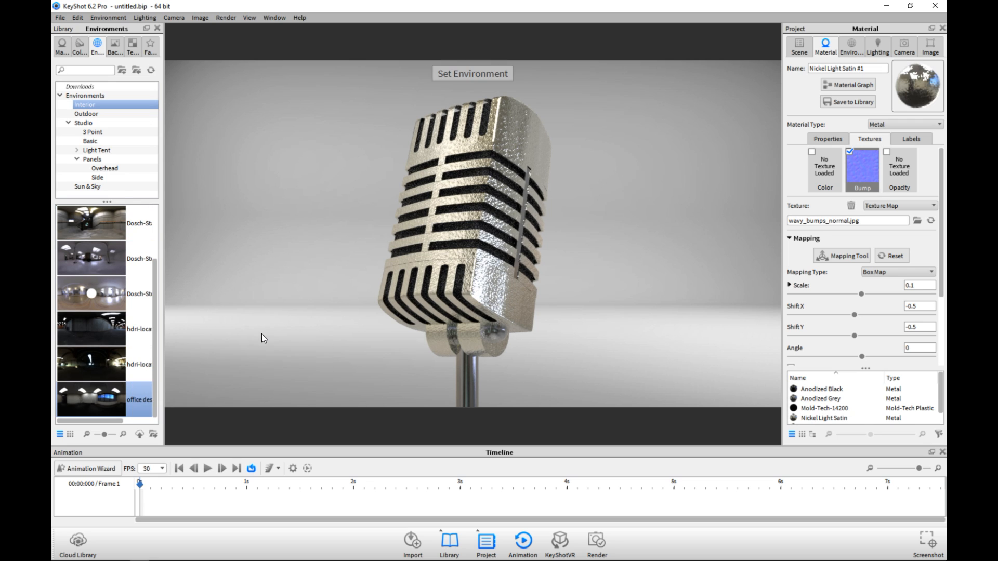
{"action": "left_click_drag", "start_coordinate": [261, 335], "coordinate": [258, 336]}
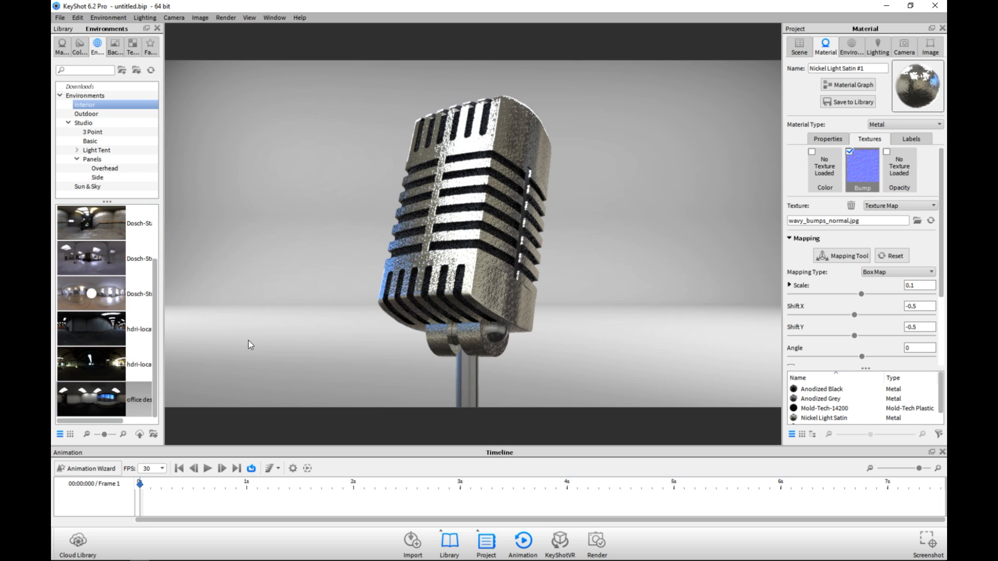
Step: Open the render settings and set the render quality mode to Maximum Samples
{"action": "left_click", "coordinate": [228, 17]}
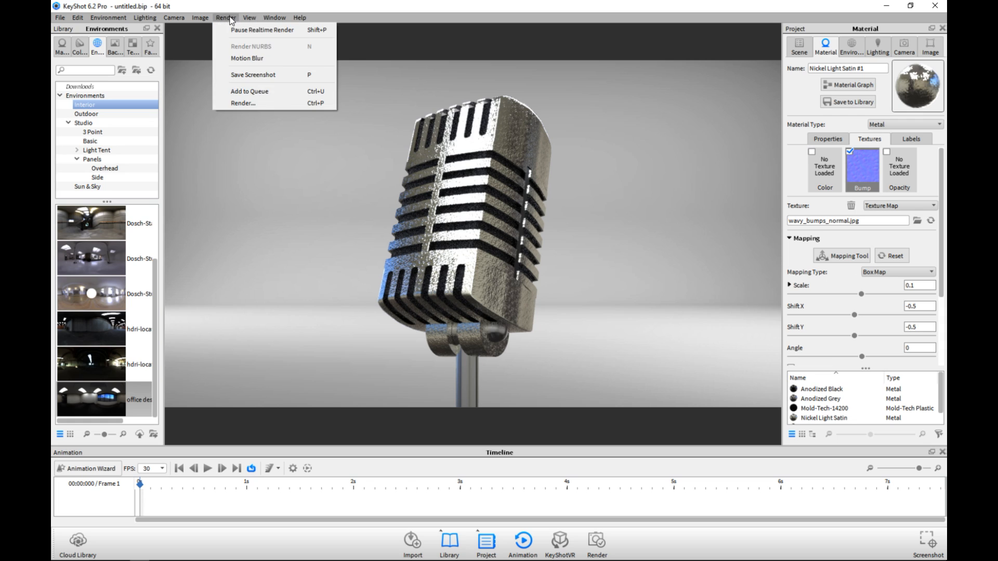
{"action": "left_click", "coordinate": [253, 104]}
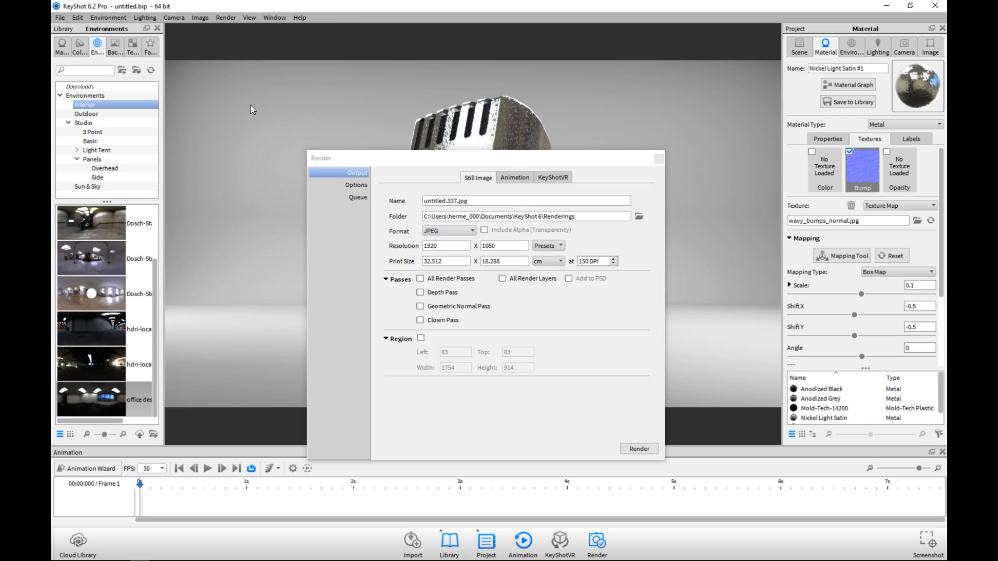
{"action": "left_click", "coordinate": [349, 184]}
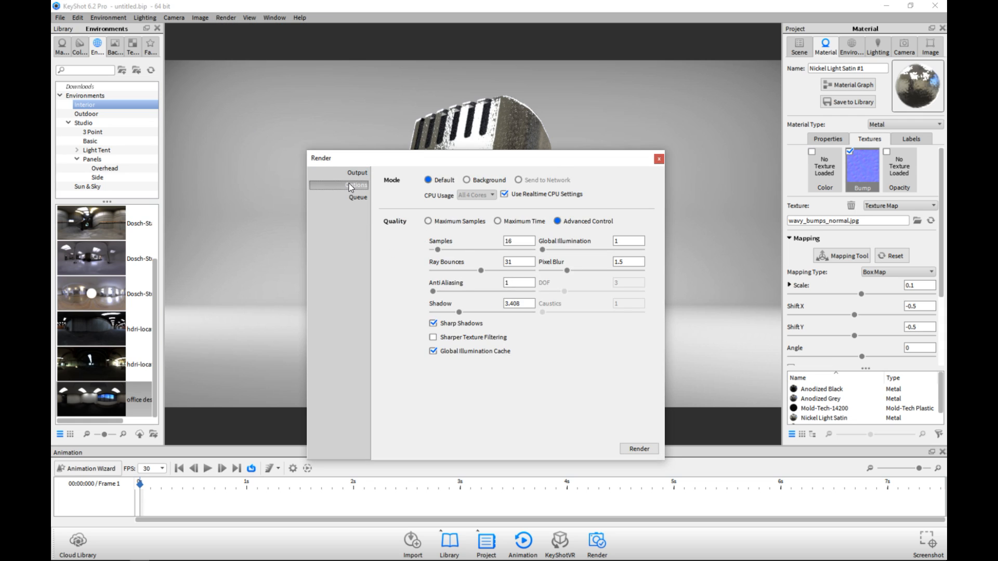
{"action": "left_click", "coordinate": [430, 223]}
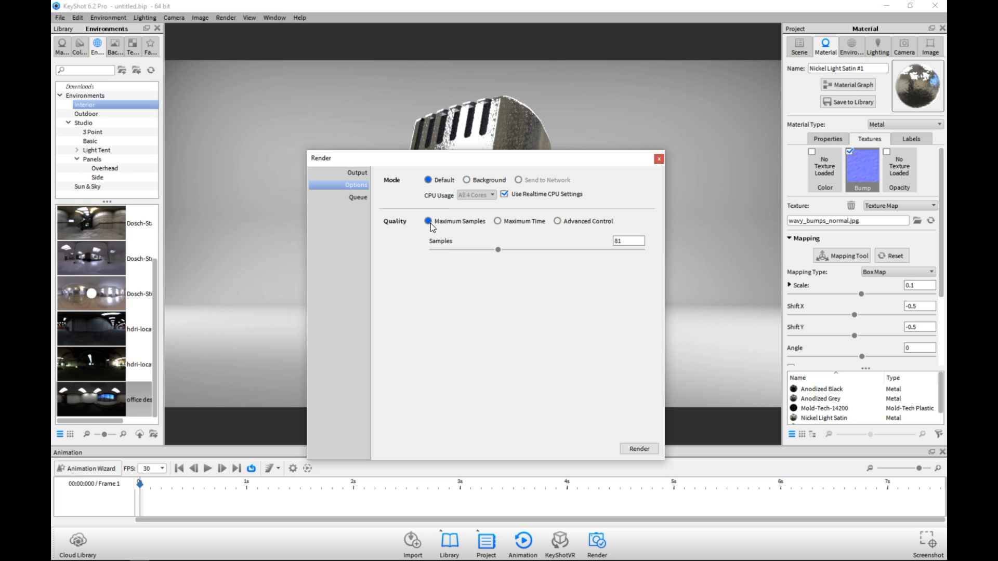
Step: Name the still image output MicrophoneRender and set its output folder to the Desktop
{"action": "left_click", "coordinate": [354, 176]}
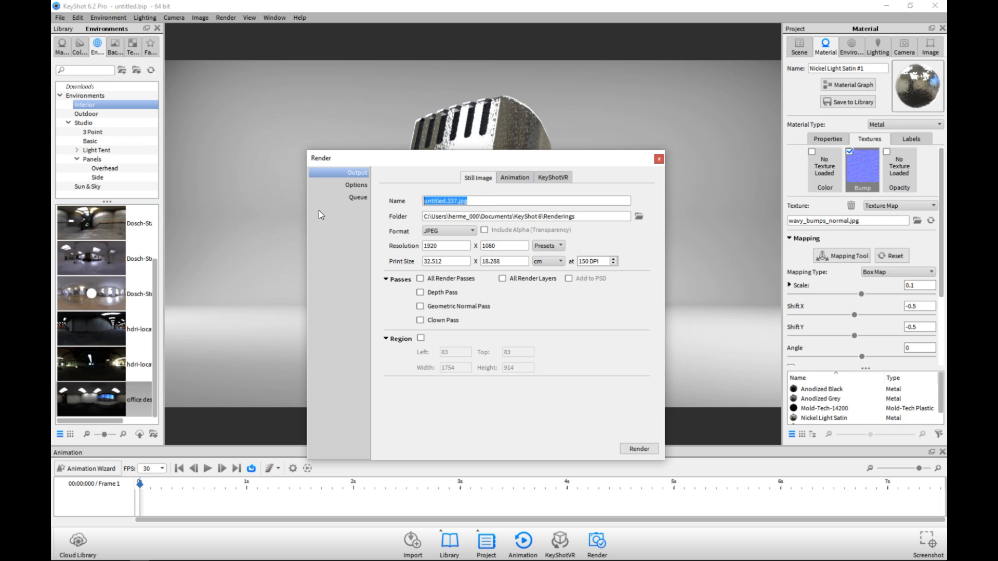
{"action": "type", "text": "MicrophoneRender"}
{"action": "left_click", "coordinate": [638, 215]}
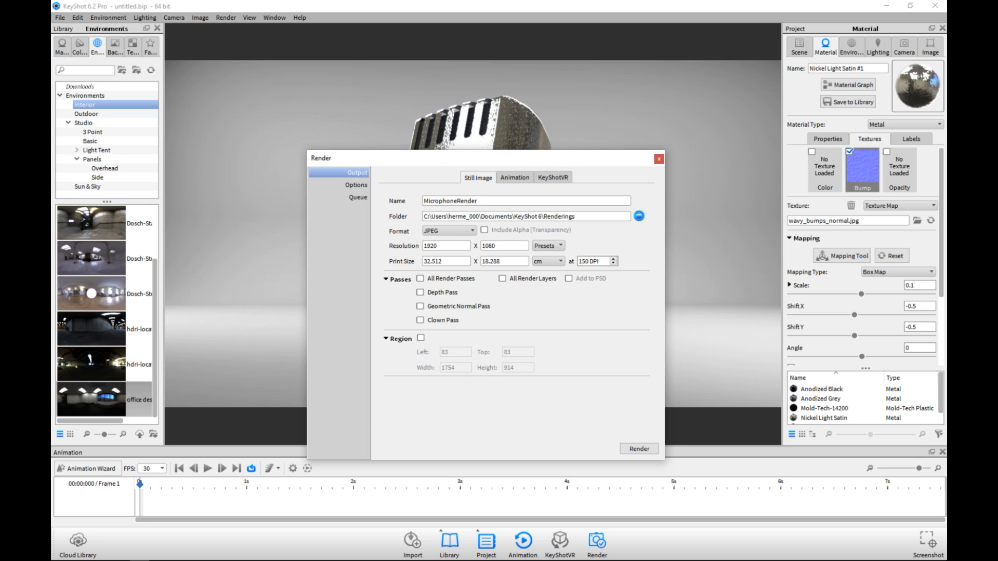
{"action": "left_click", "coordinate": [351, 224]}
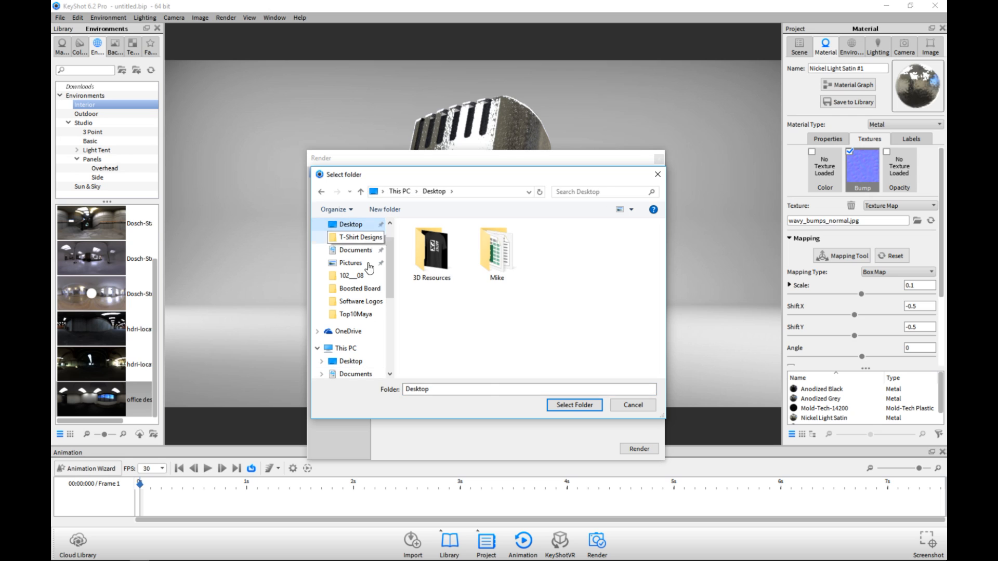
{"action": "left_click", "coordinate": [582, 405]}
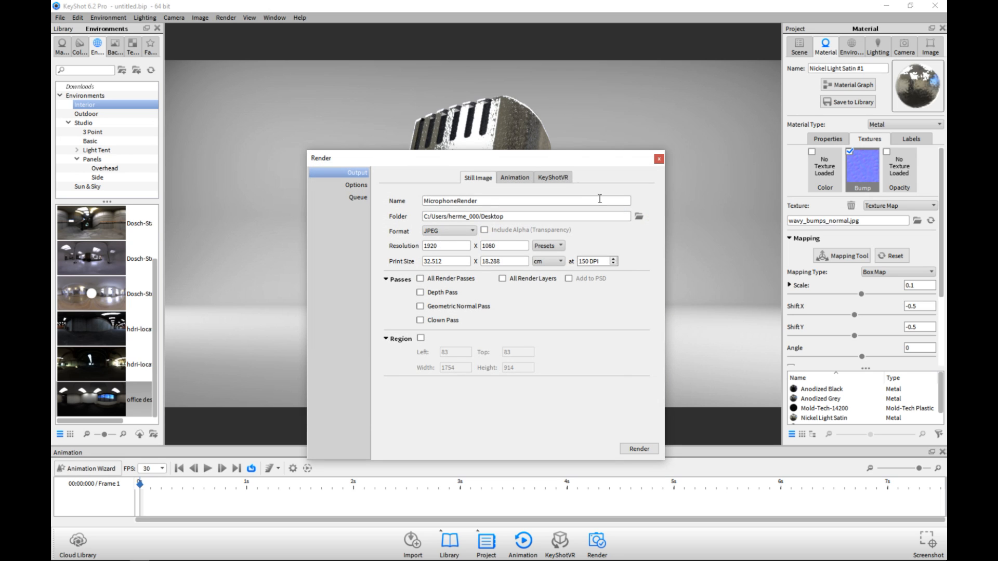
Step: Choose the 1280 x 720 resolution preset and render the still image
{"action": "left_click", "coordinate": [551, 247]}
{"action": "left_click", "coordinate": [567, 318]}
{"action": "left_click", "coordinate": [637, 451]}
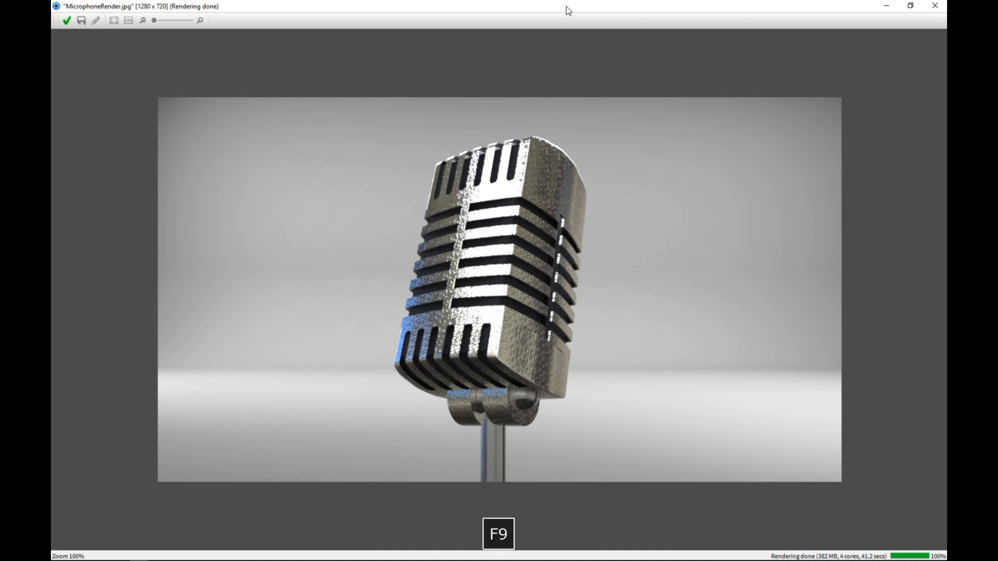